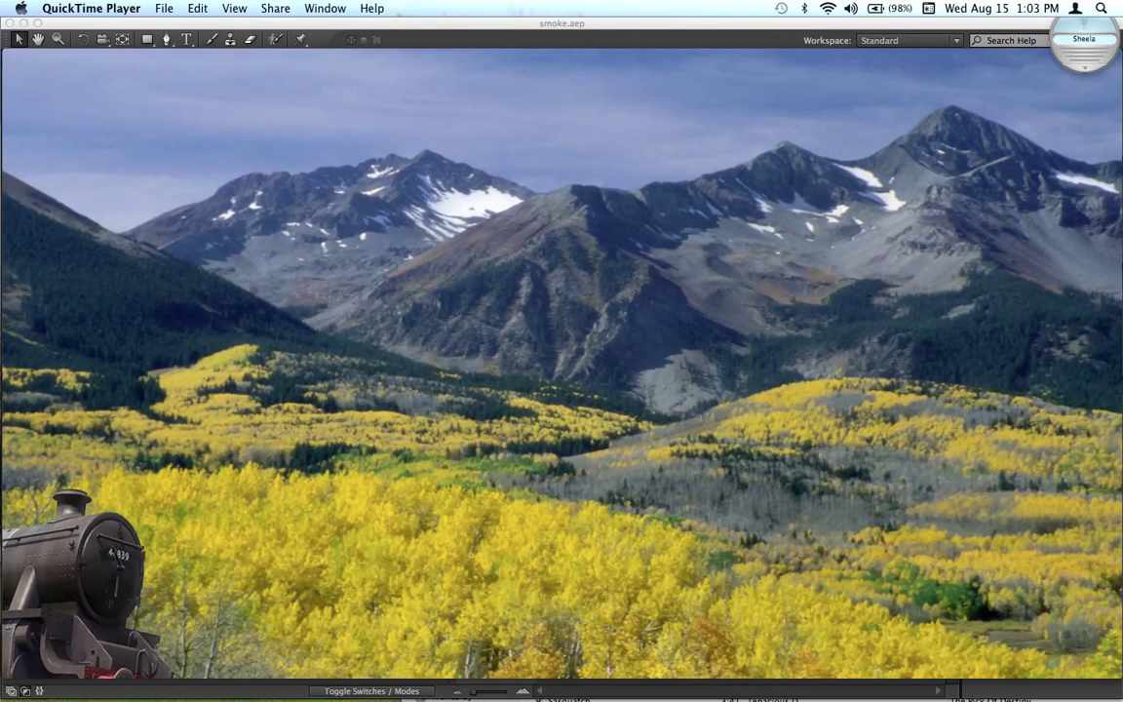
# - Replay train.mov in QuickTime Player to watch the finished black smoke column
pyautogui.moveTo(419, 313)
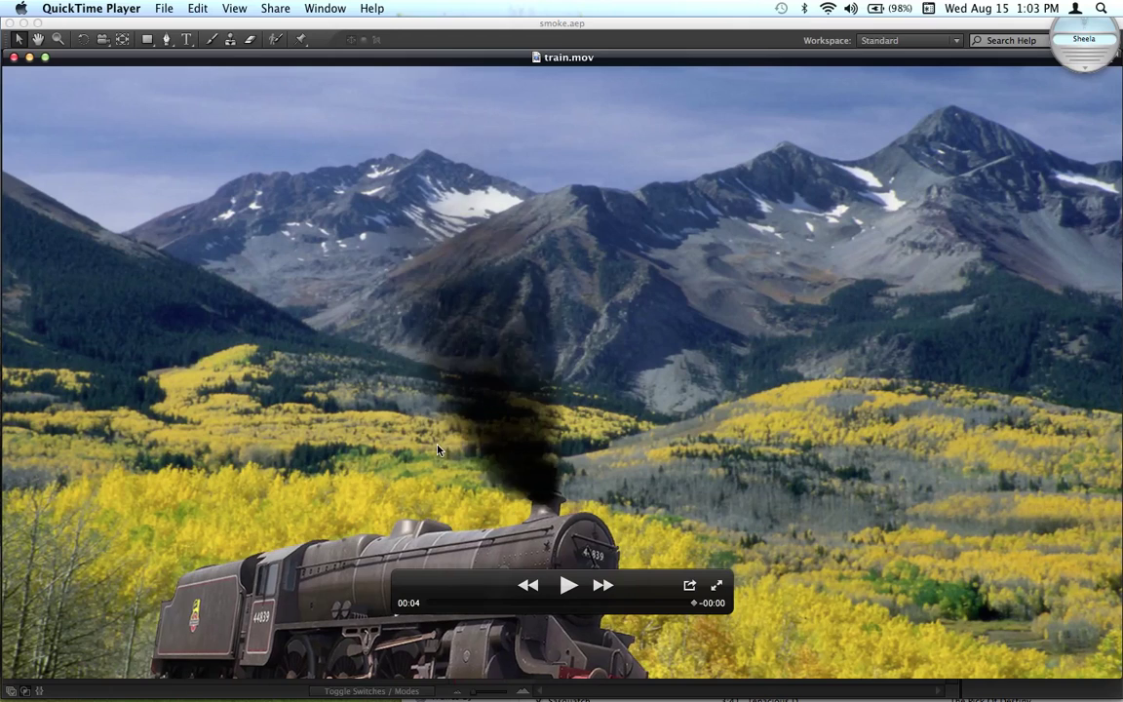
pyautogui.click(567, 585)
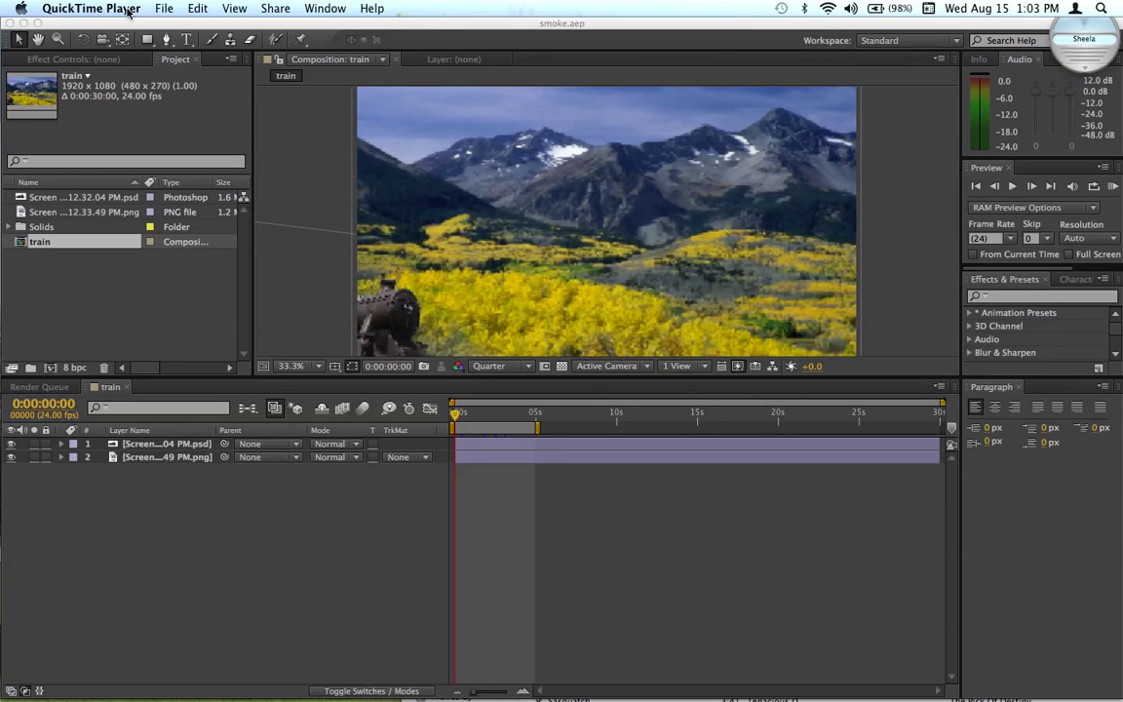
# - Hide QuickTime Player, then scrub the train comp to about two seconds and back to 0:00
pyautogui.click(127, 10)
pyautogui.click(98, 69)
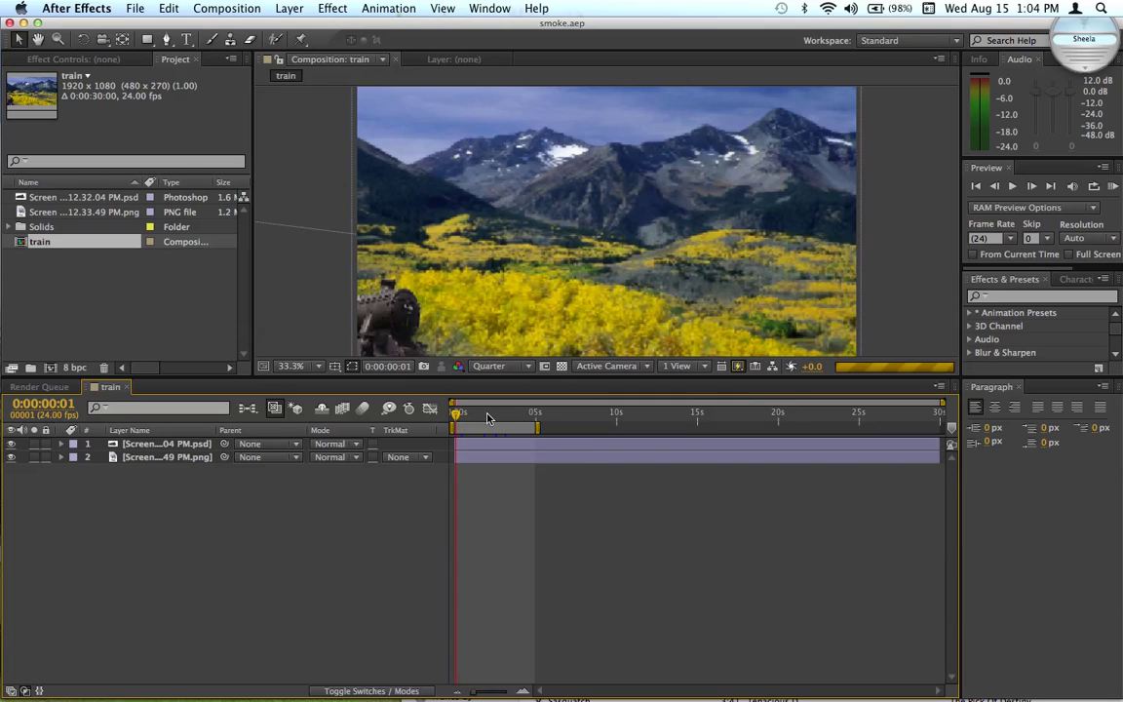
pyautogui.click(492, 417)
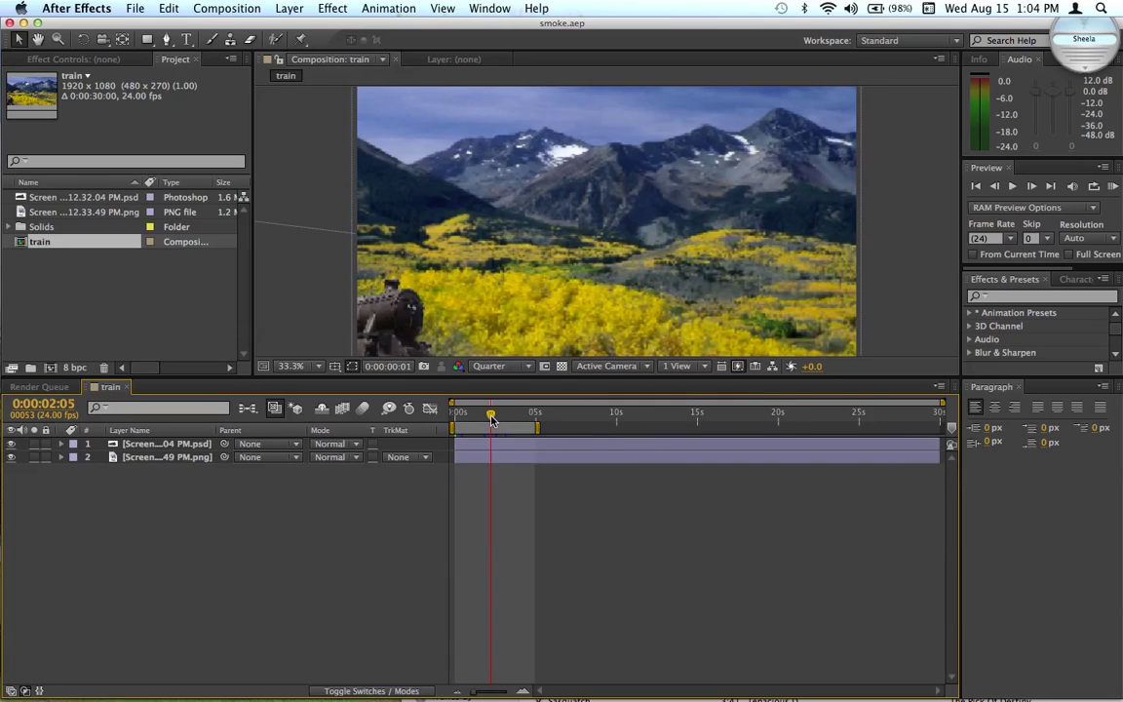
pyautogui.moveTo(489, 415); pyautogui.dragTo(456, 415)
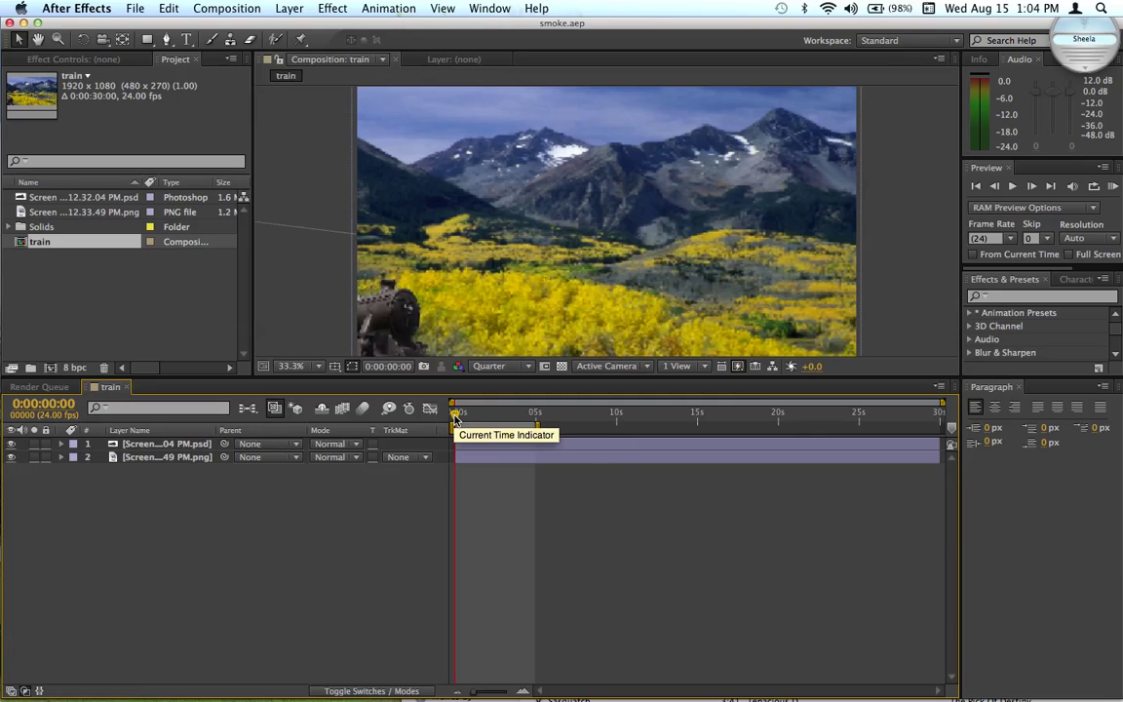
# - Briefly start an Effects search, cancel it, and bring up the Layer > New choices
pyautogui.click(1002, 298)
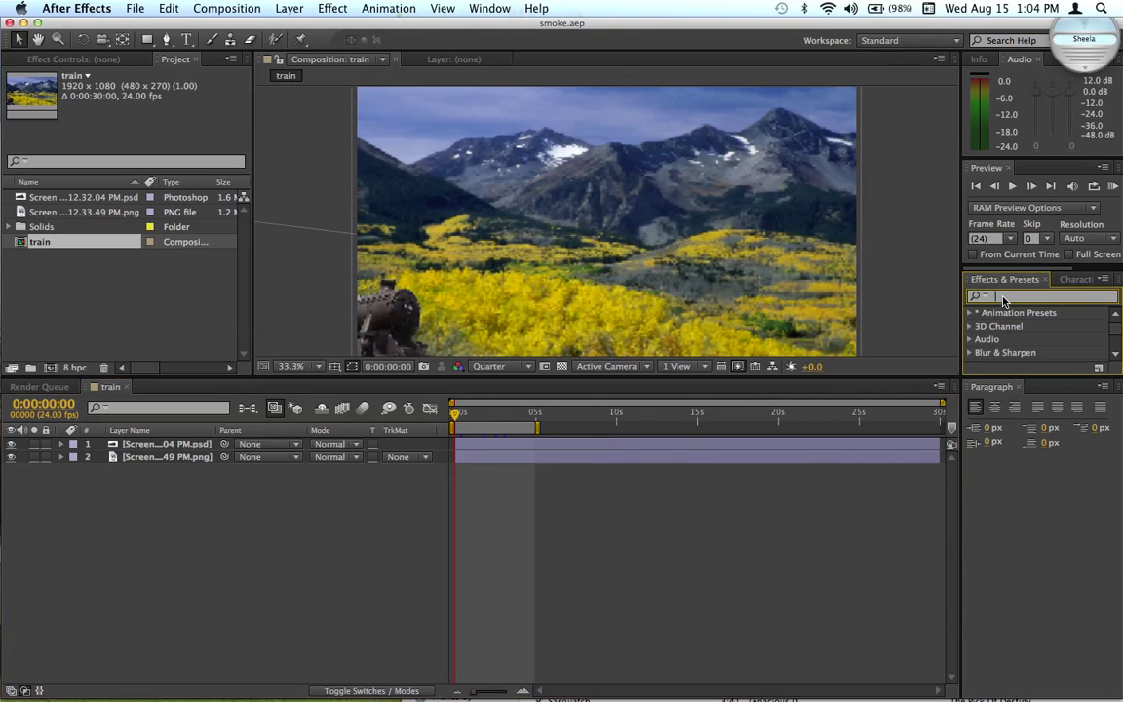
pyautogui.press('Escape')
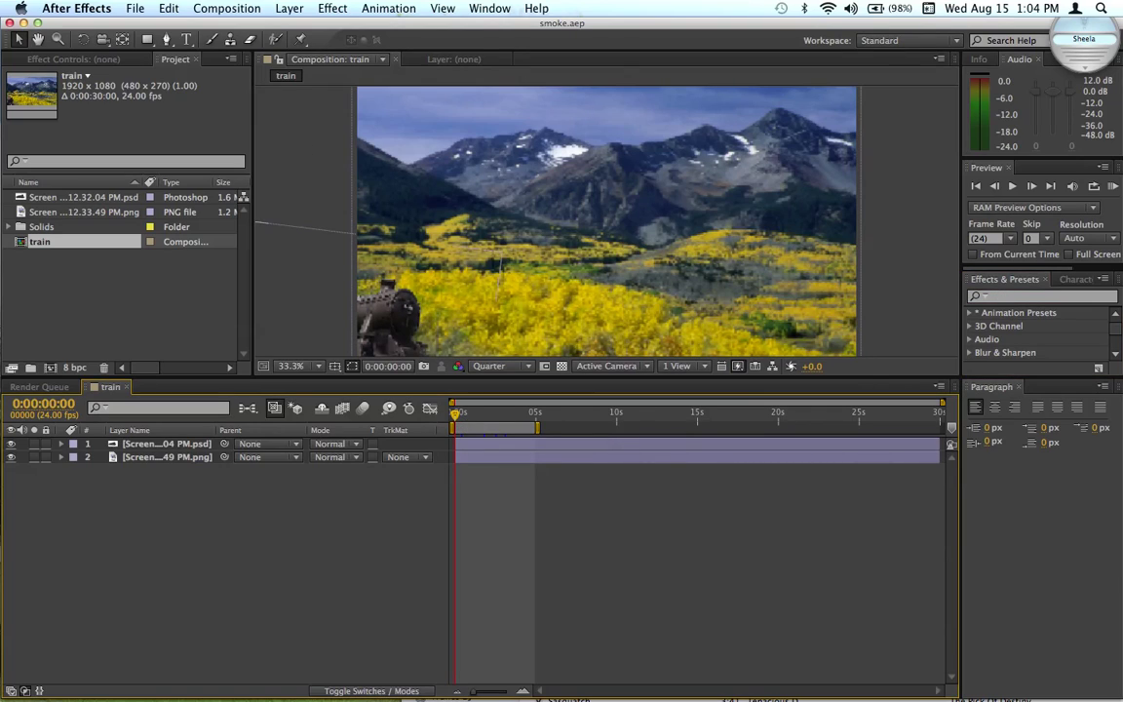
pyautogui.click(287, 8)
# - Create a new solid layer named 'black'
pyautogui.moveTo(296, 28)
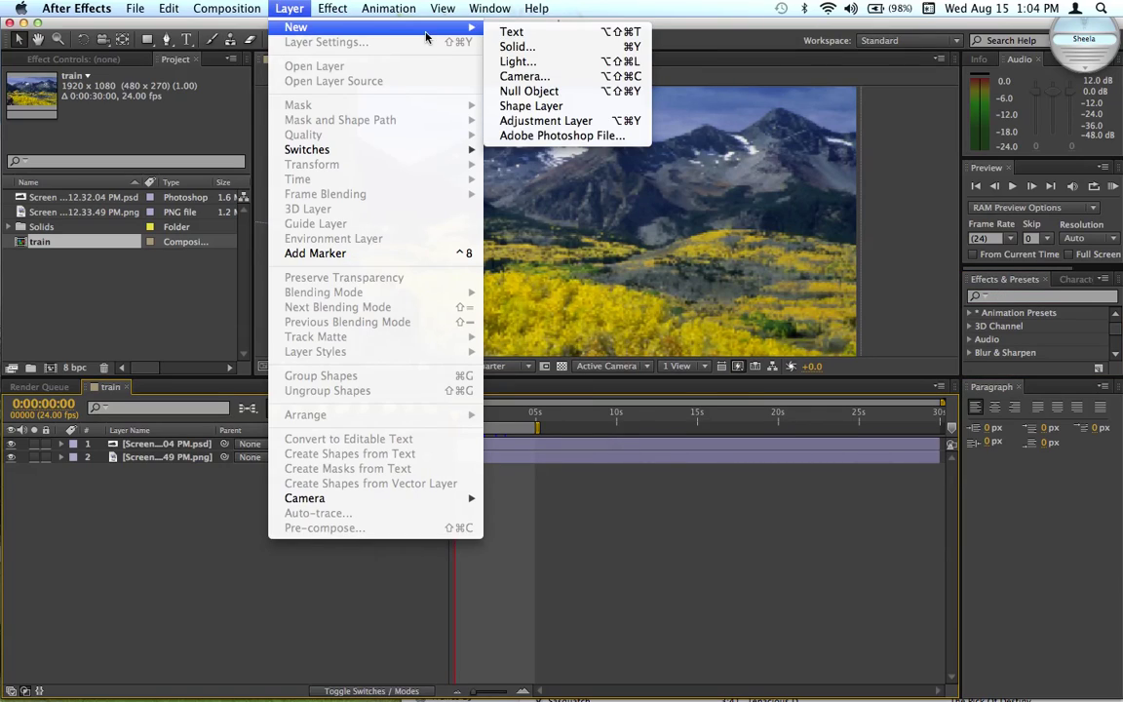
pyautogui.click(541, 47)
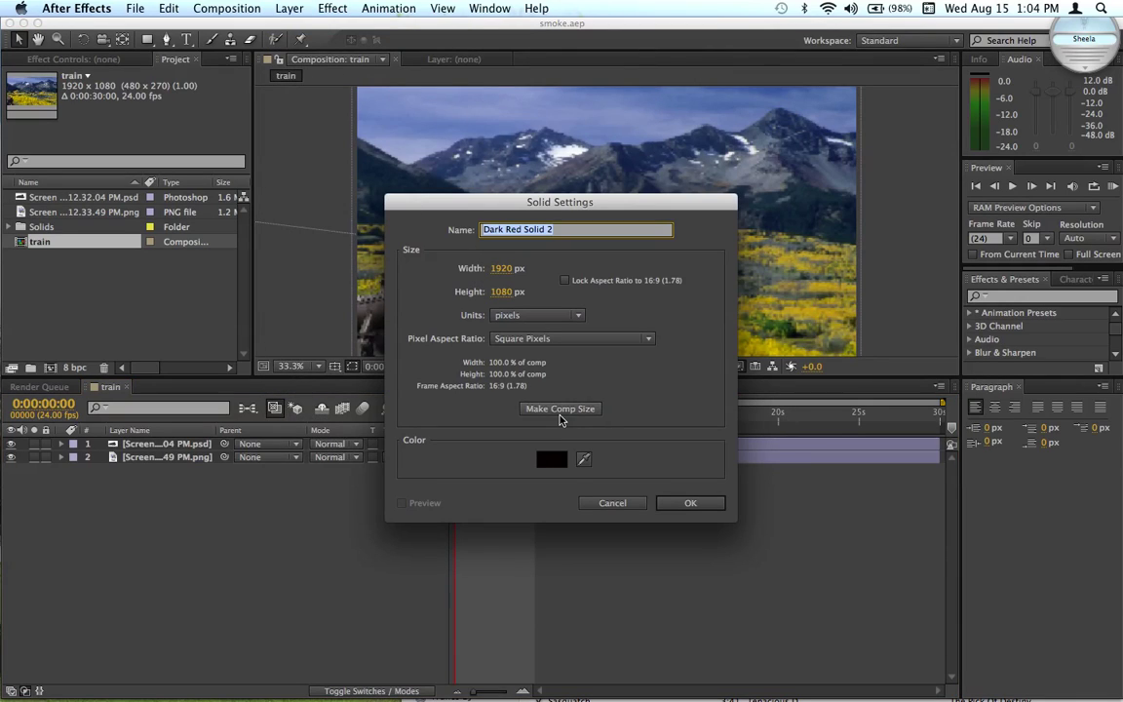
pyautogui.write('black')
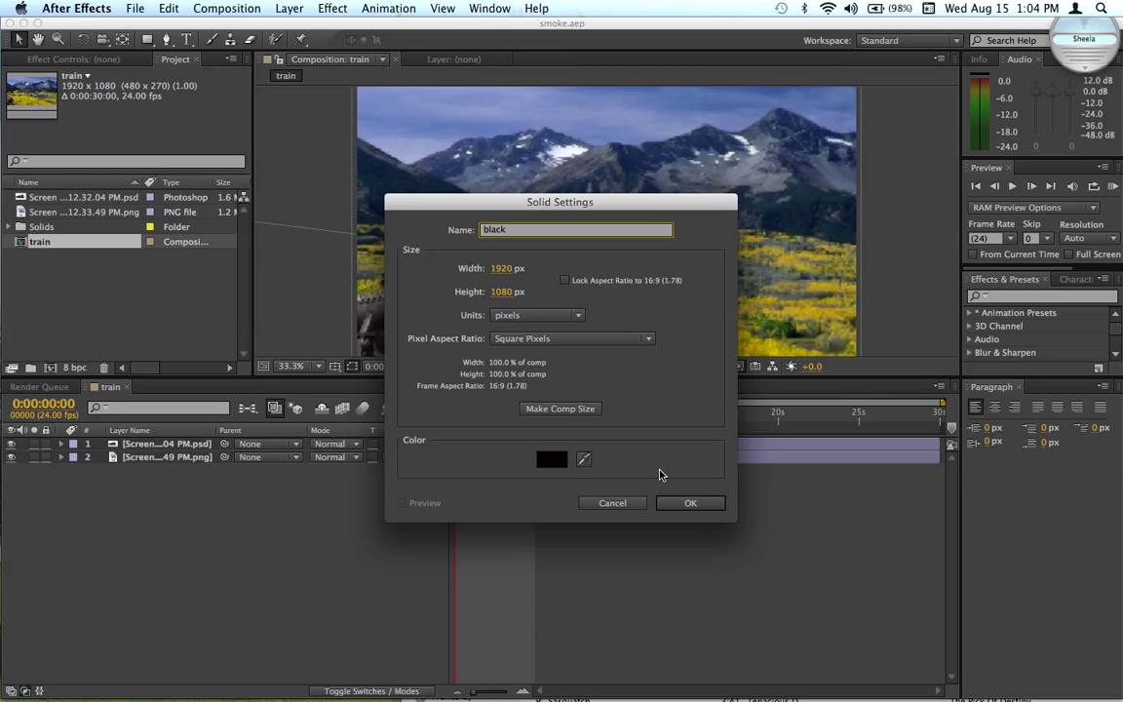
pyautogui.click(679, 502)
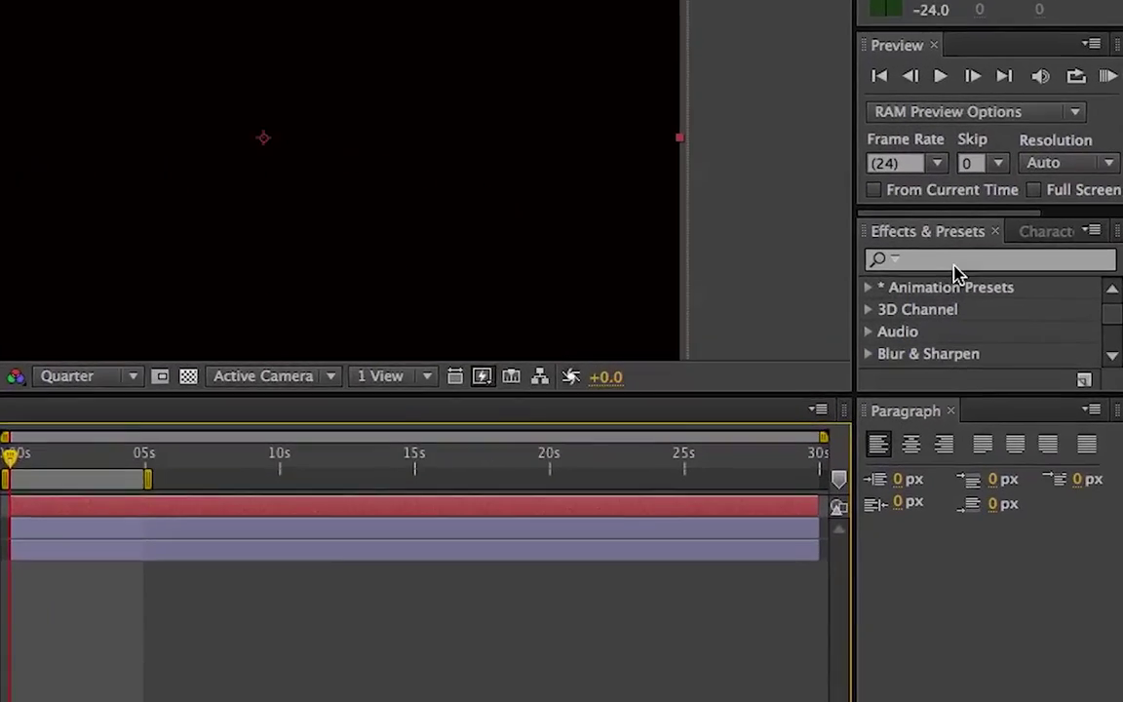
# - Search 'particl' in Effects & Presets and apply CC Particle Systems II to the black layer
pyautogui.click(1021, 299)
pyautogui.write('particla')
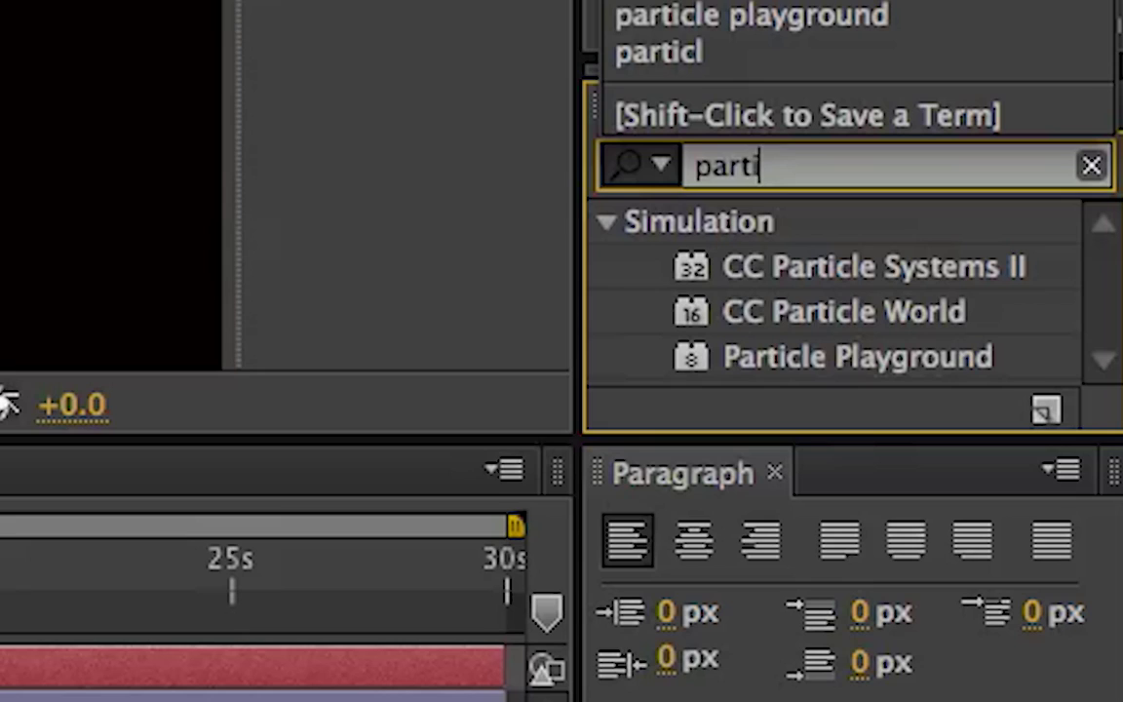
pyautogui.press('BackSpace')
pyautogui.click(822, 273)
pyautogui.moveTo(156, 249); pyautogui.dragTo(158, 252)
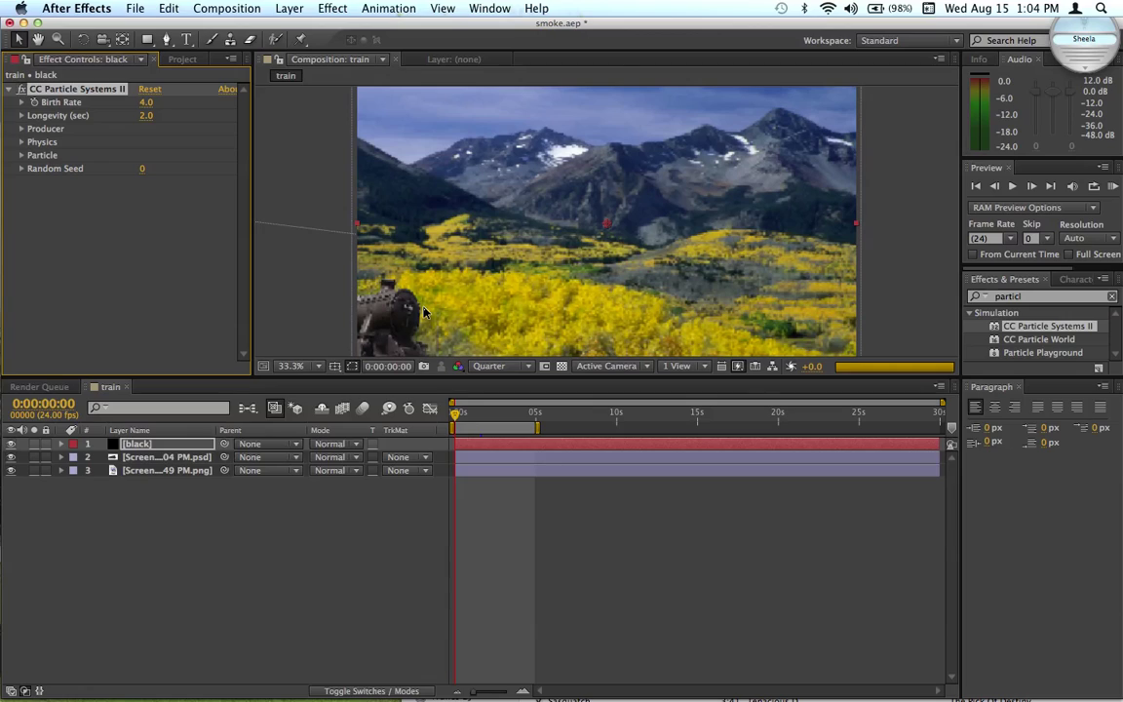
pyautogui.moveTo(454, 413); pyautogui.dragTo(456, 417)
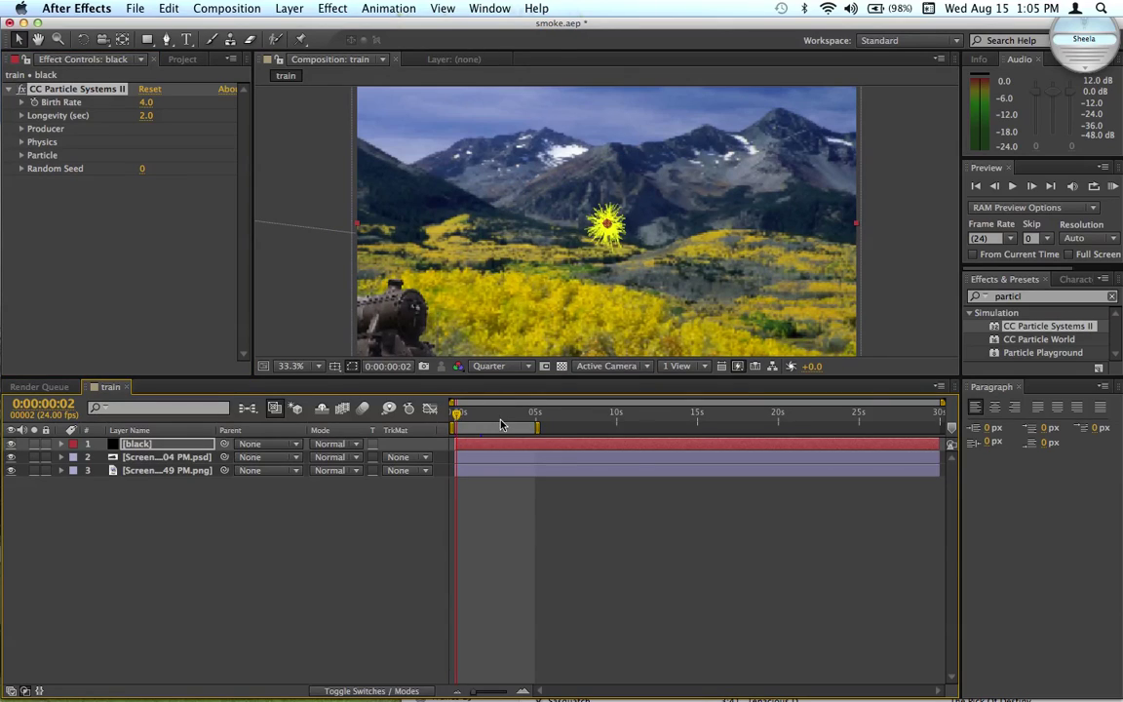
# - Preview the particle burst, then set the Particle Birth Color to pure black 000000
pyautogui.click(500, 415)
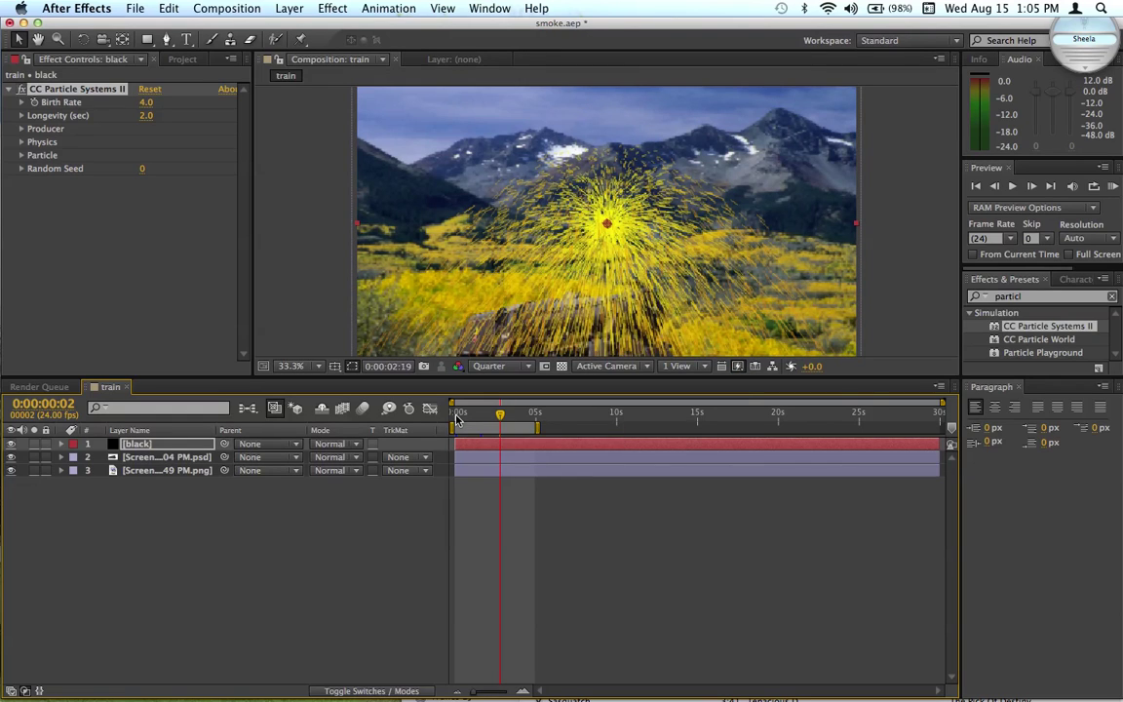
pyautogui.click(457, 415)
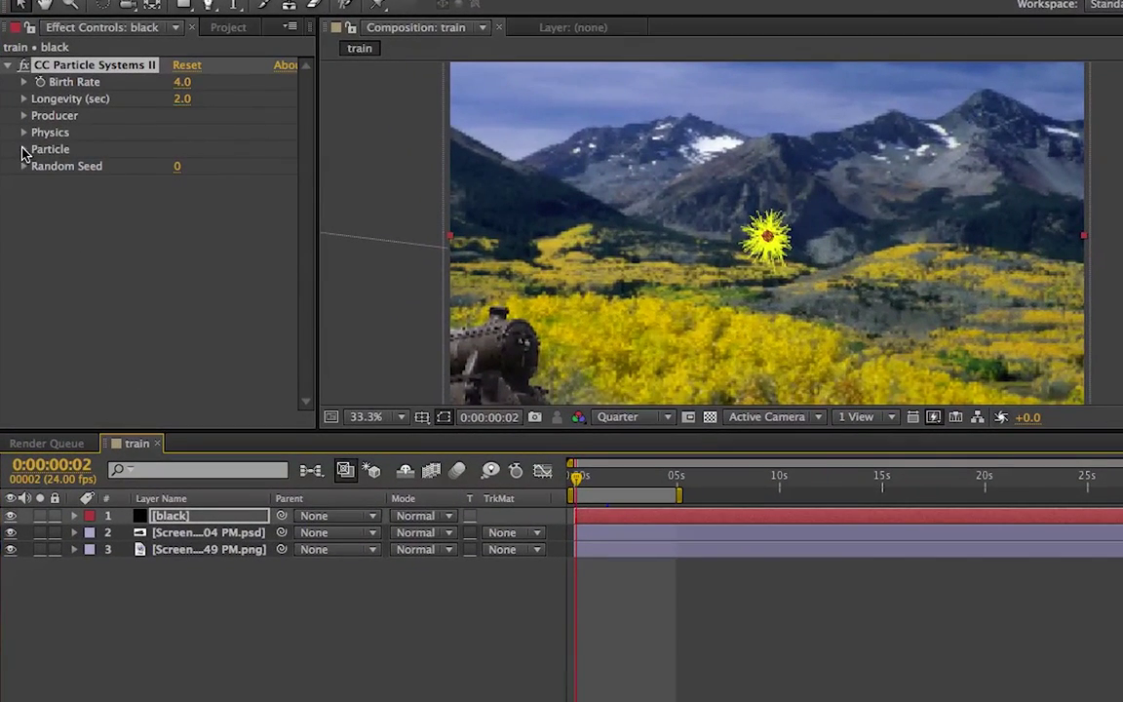
pyautogui.click(23, 150)
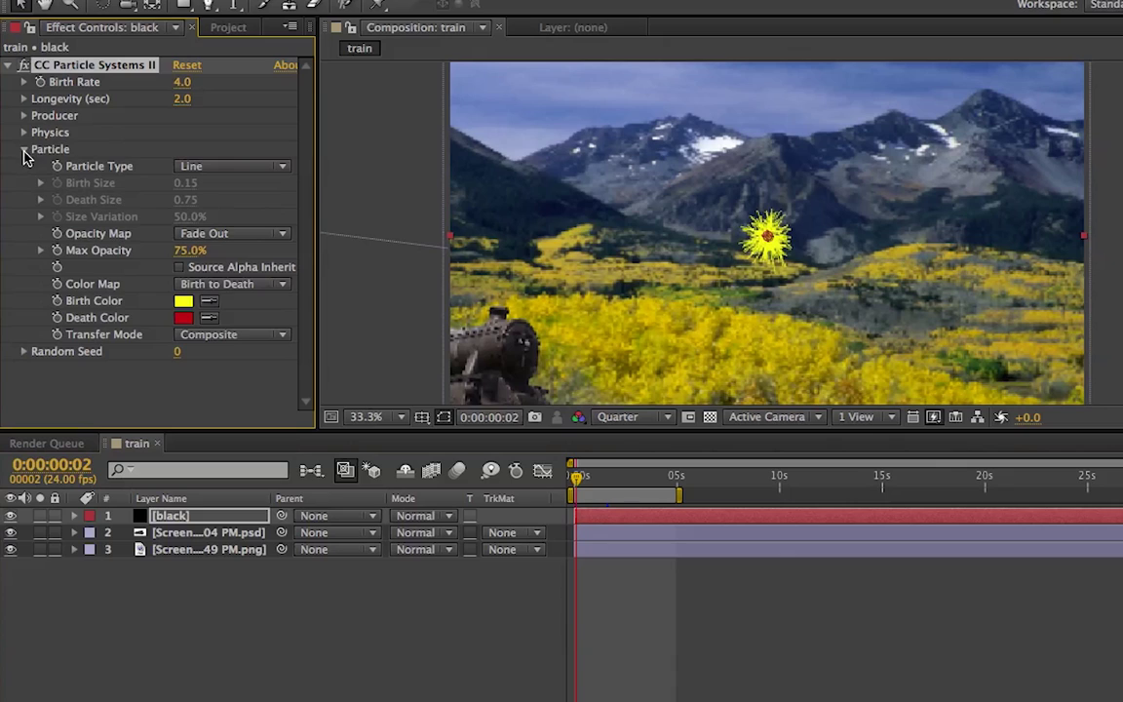
pyautogui.click(183, 301)
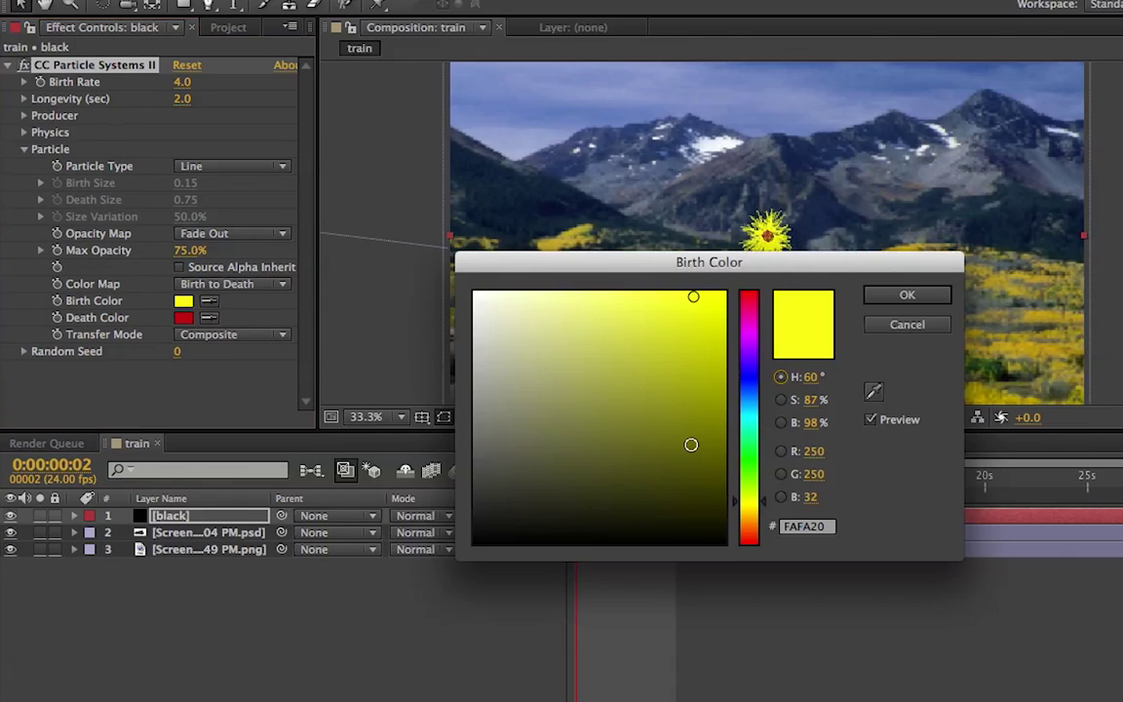
pyautogui.click(662, 482)
pyautogui.click(581, 547)
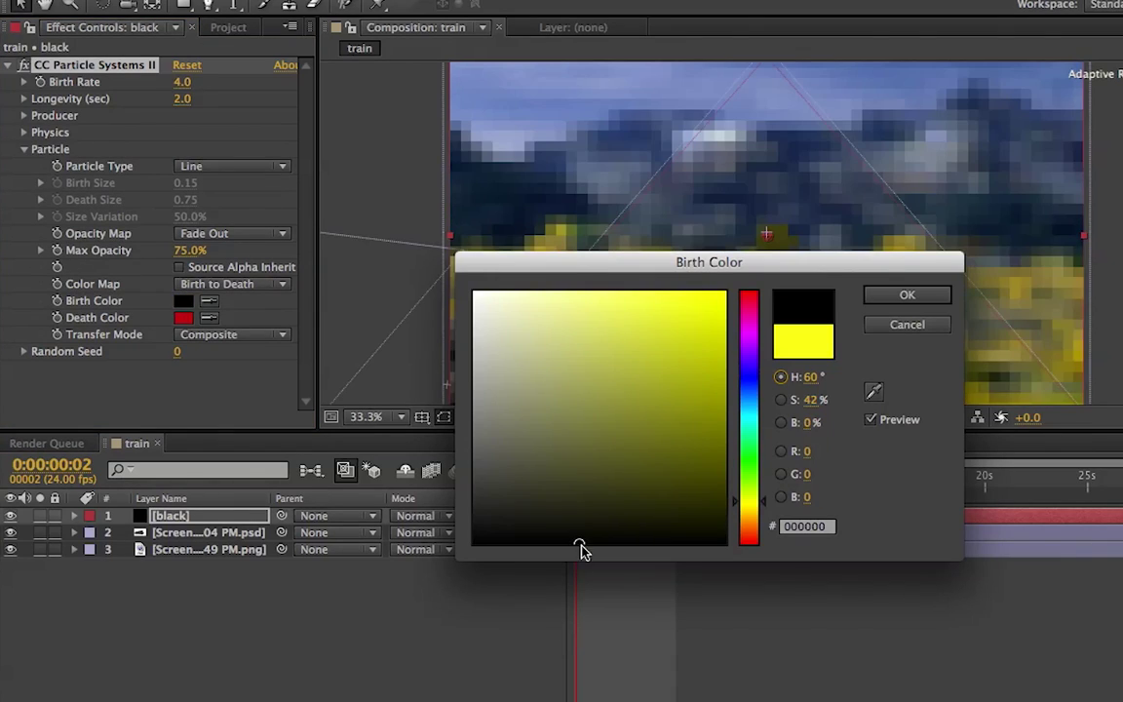
pyautogui.click(920, 296)
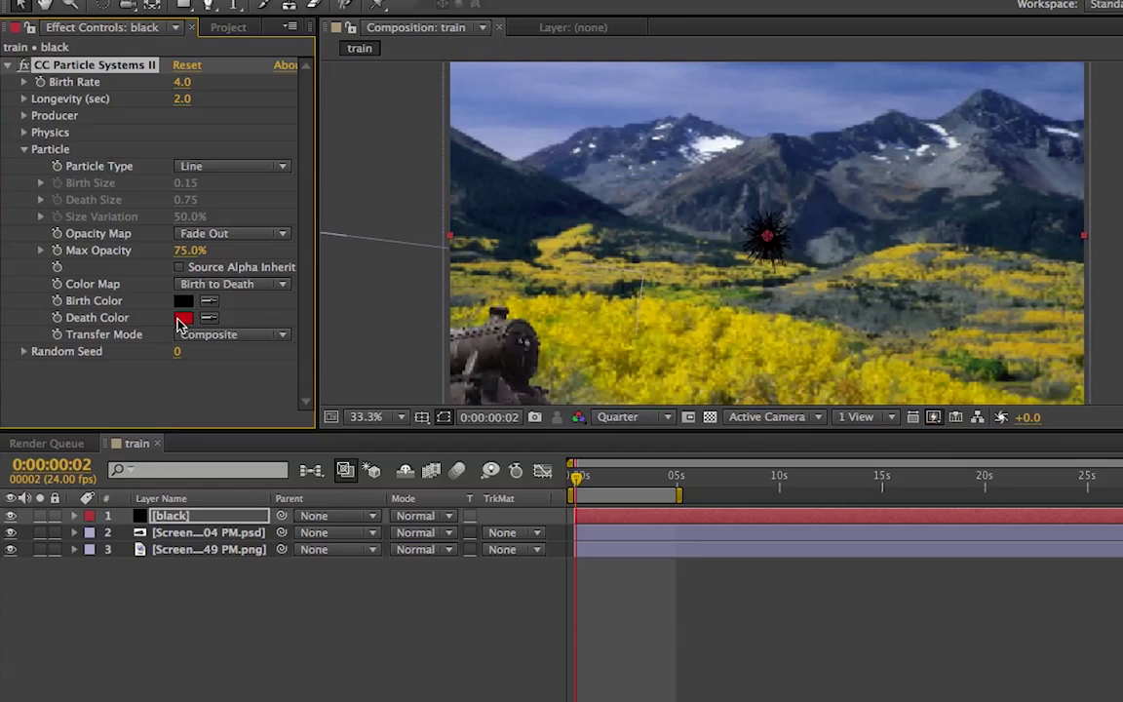
# - Set the particle Death Color to near-black 0F0A0A
pyautogui.click(183, 317)
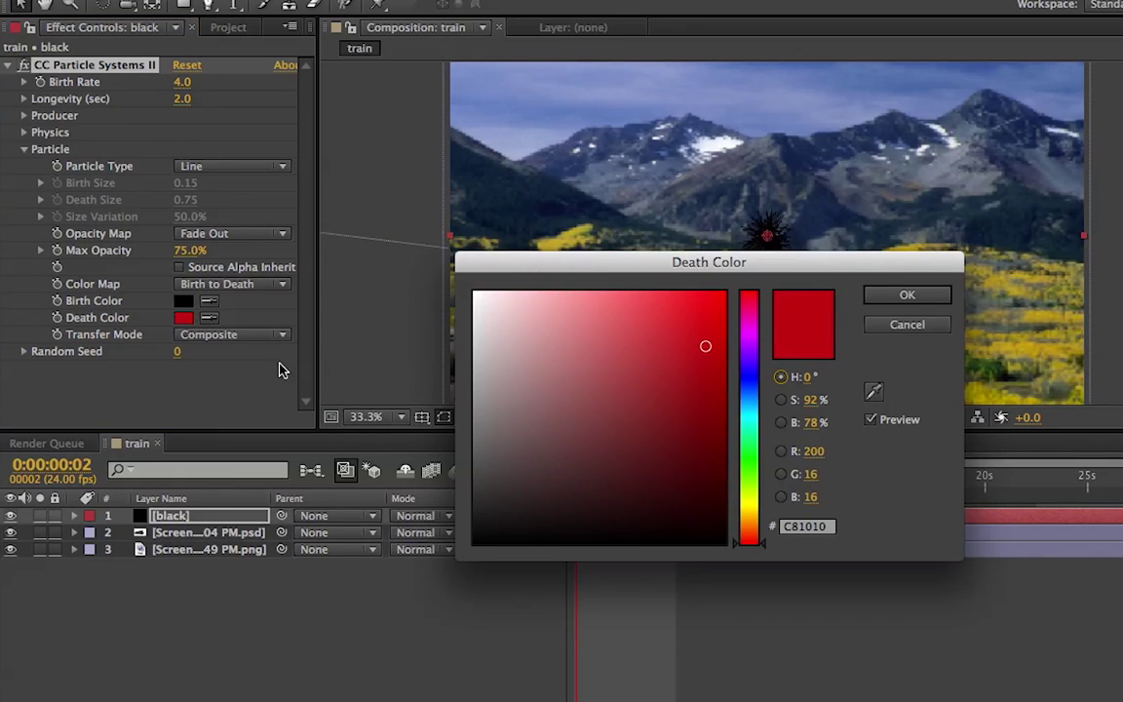
pyautogui.click(550, 528)
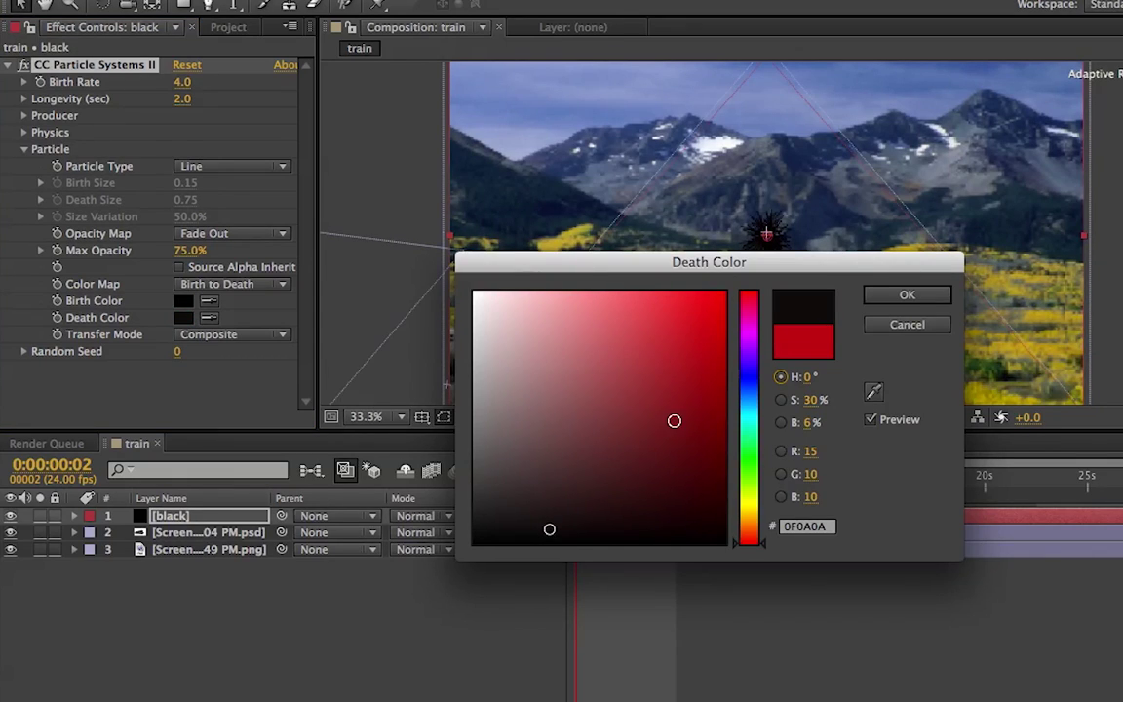
pyautogui.click(906, 296)
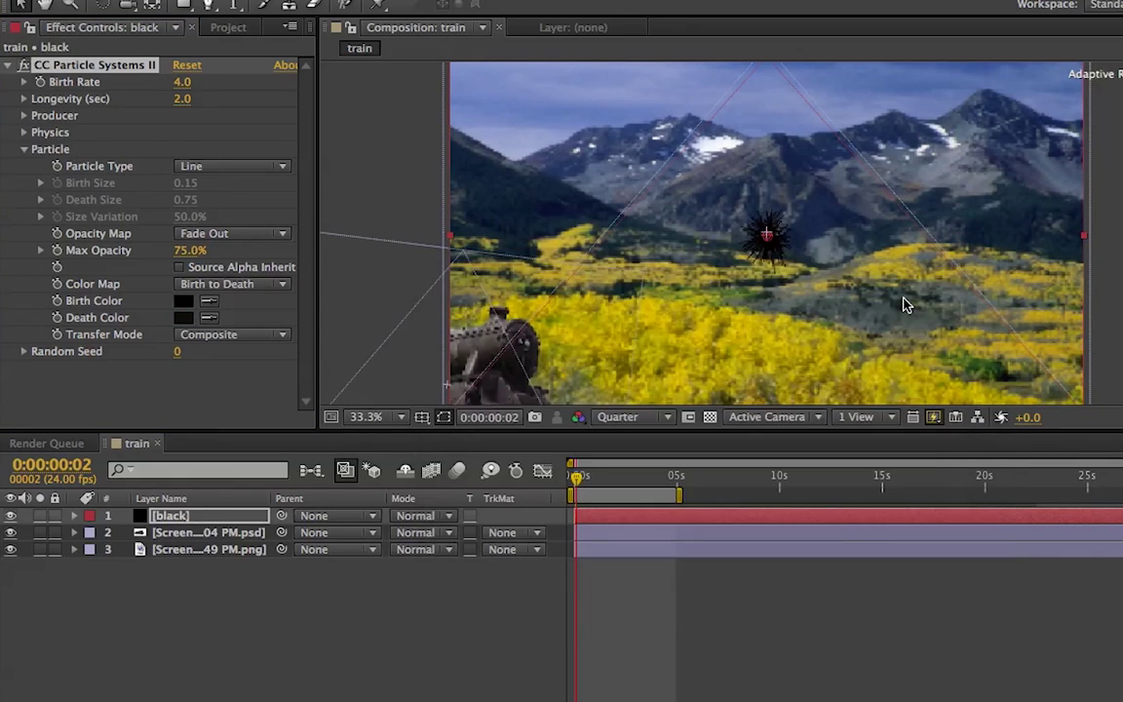
# - Place the Producer Position on the chimney and start its keyframe at the first frame
pyautogui.click(25, 150)
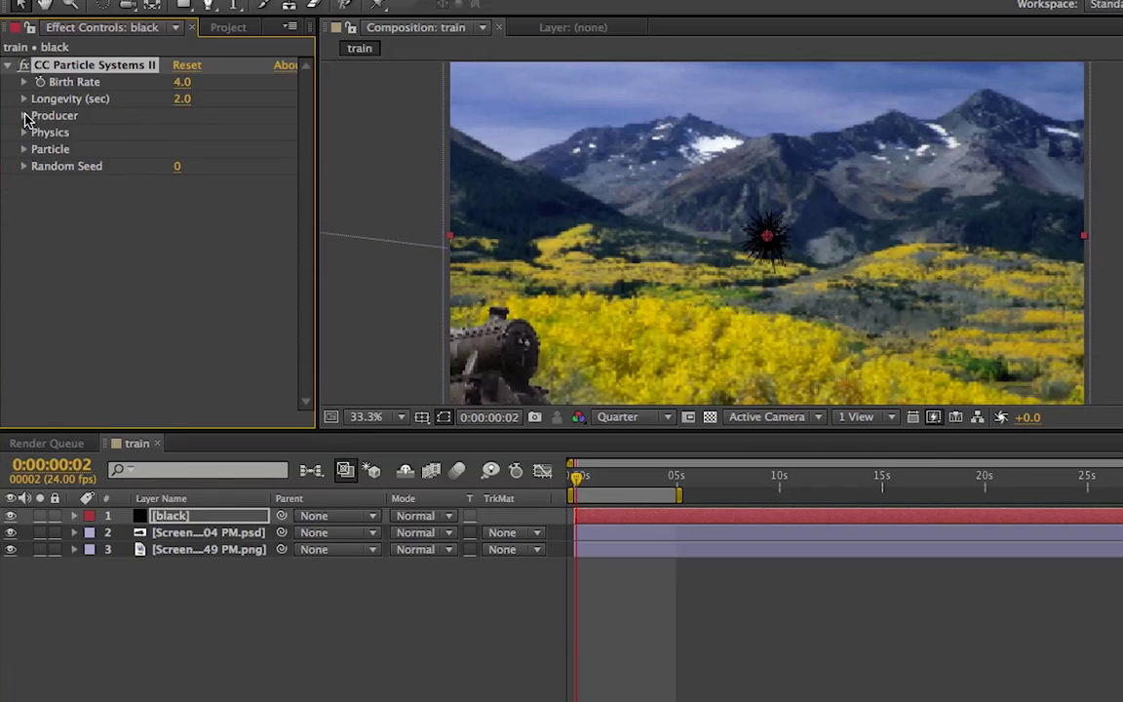
pyautogui.click(25, 117)
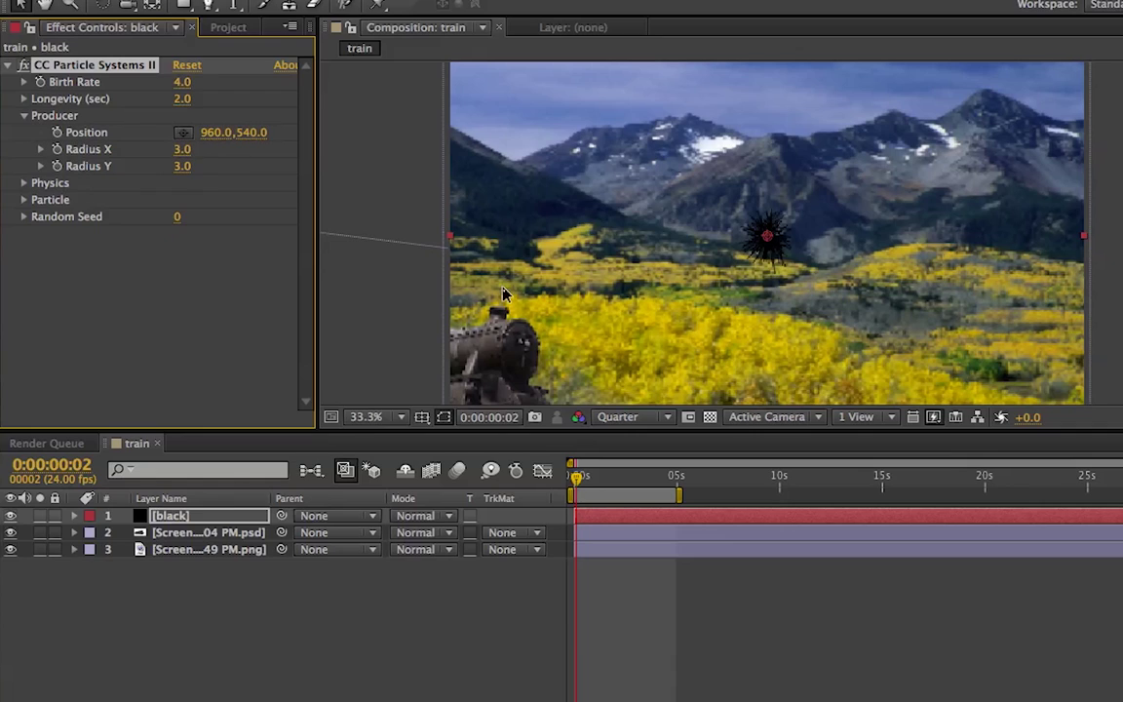
pyautogui.click(182, 132)
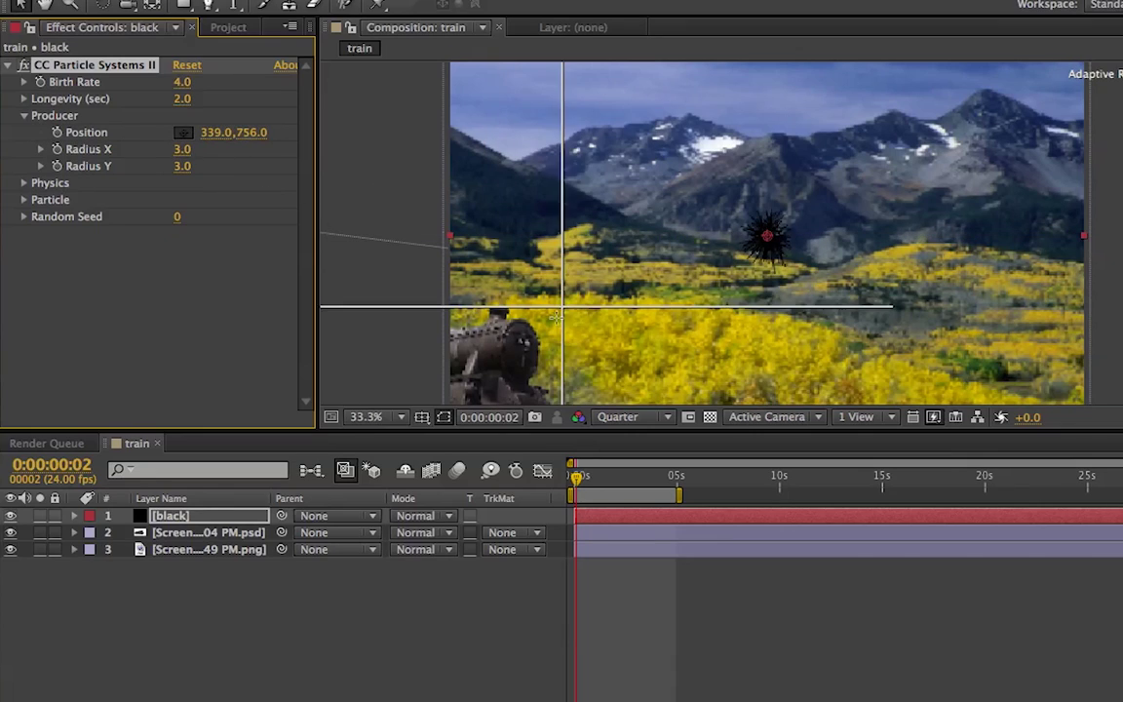
pyautogui.click(496, 312)
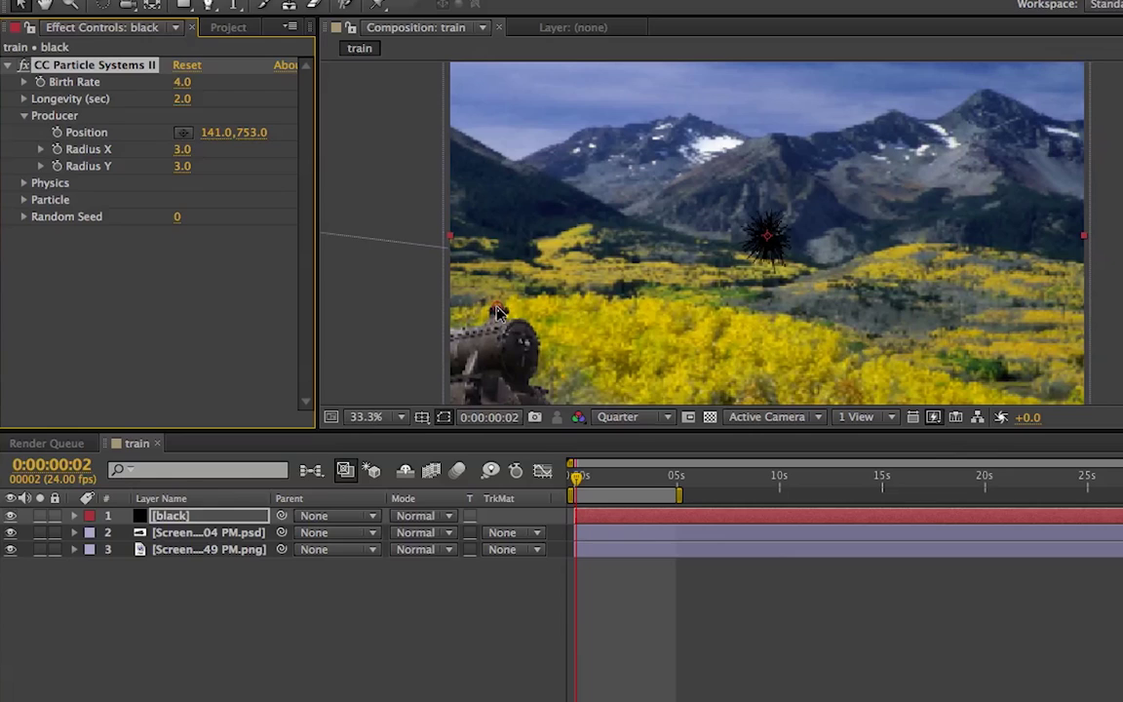
pyautogui.press('Home')
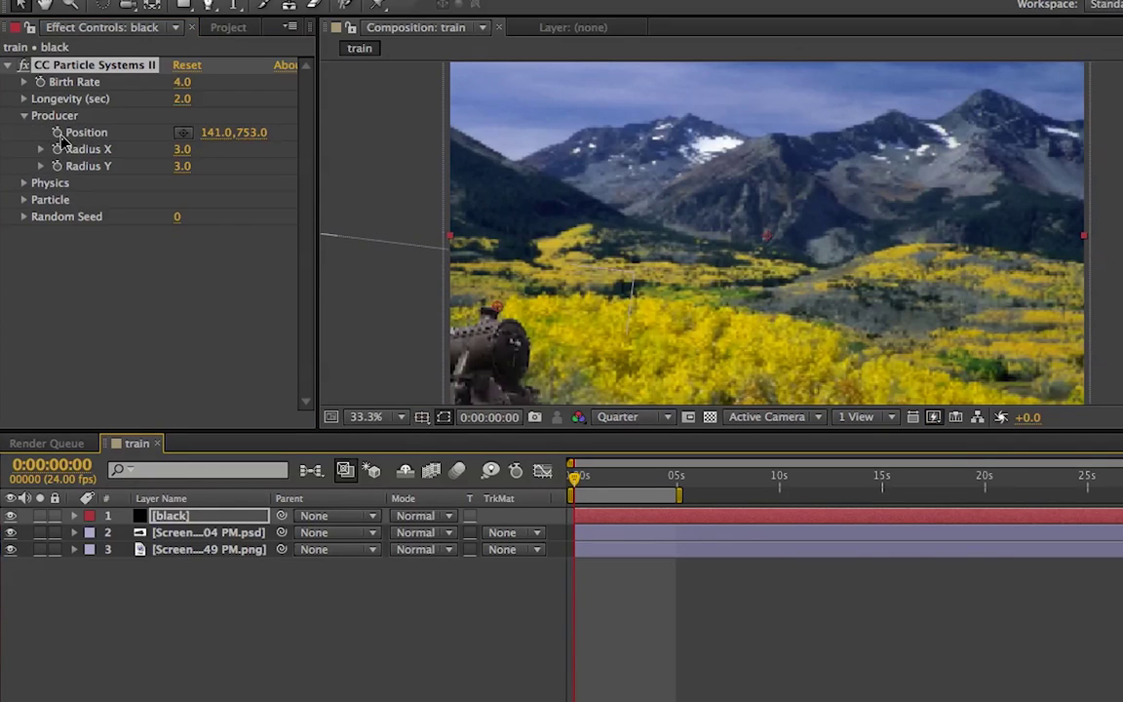
pyautogui.click(57, 133)
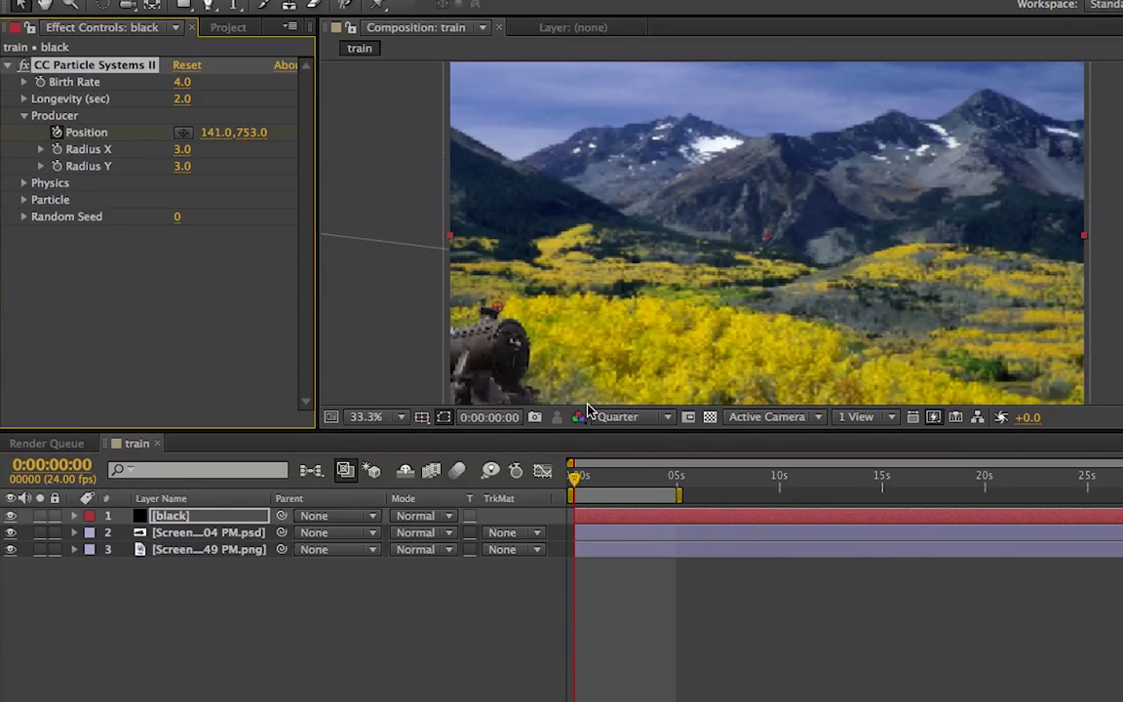
# - At 04:22, target the chimney on the right for Producer Position 1123,753, then return to 02:23
pyautogui.click(677, 485)
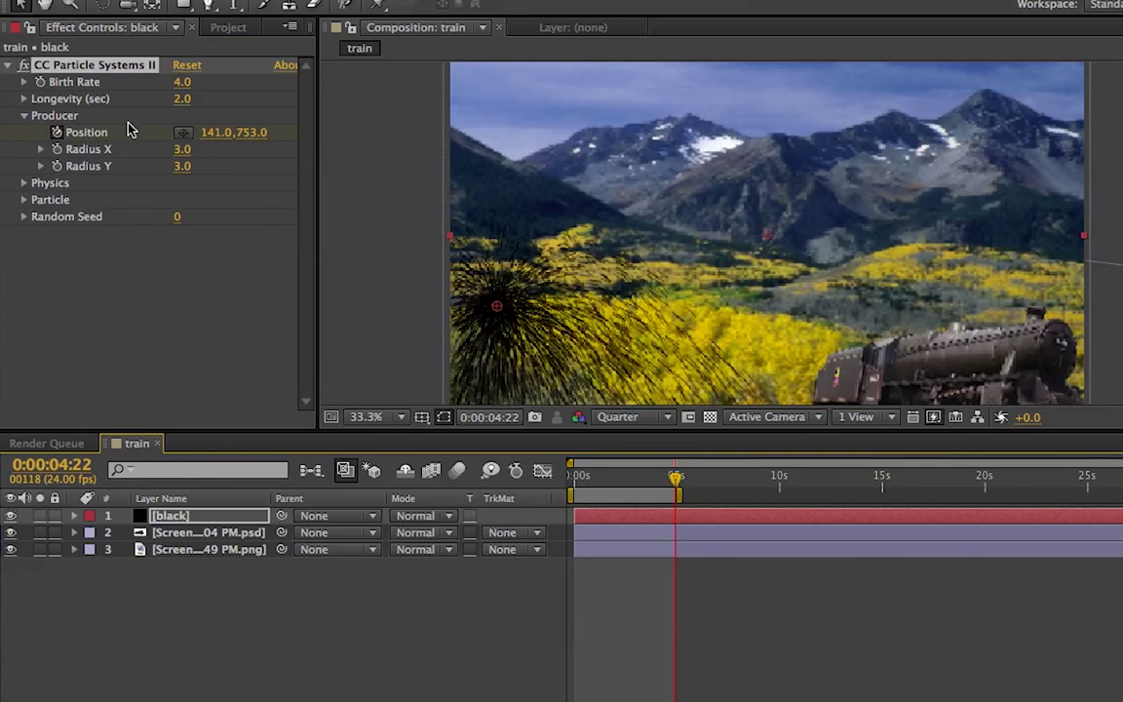
pyautogui.click(183, 132)
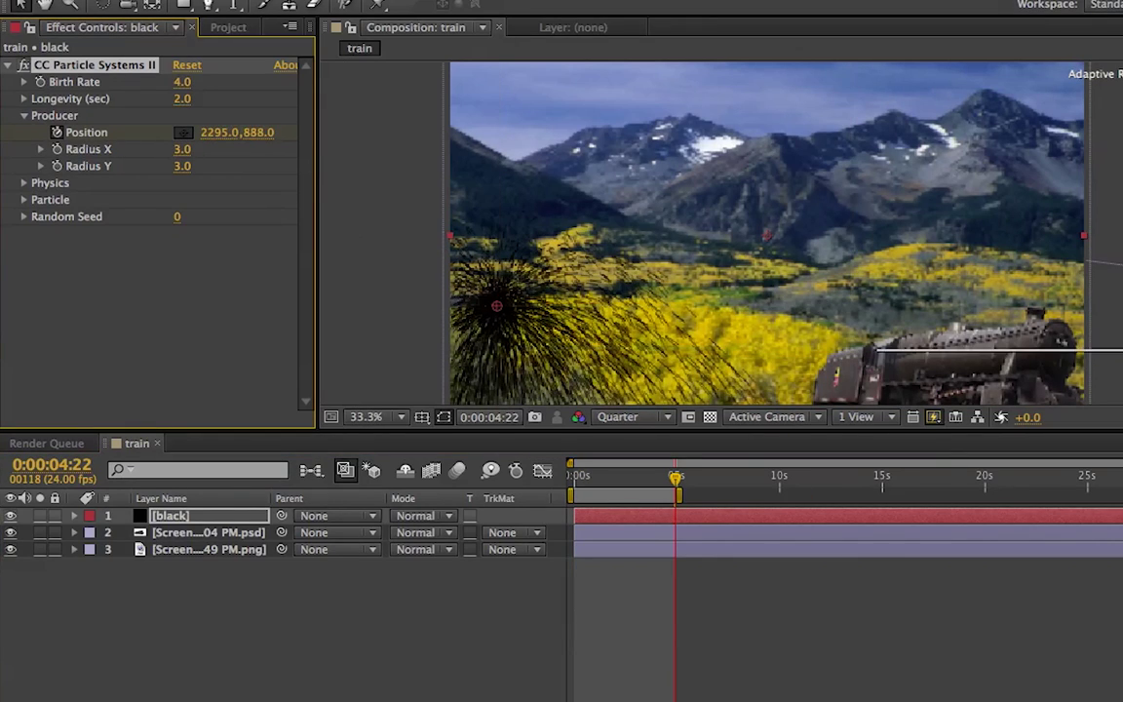
pyautogui.click(1036, 307)
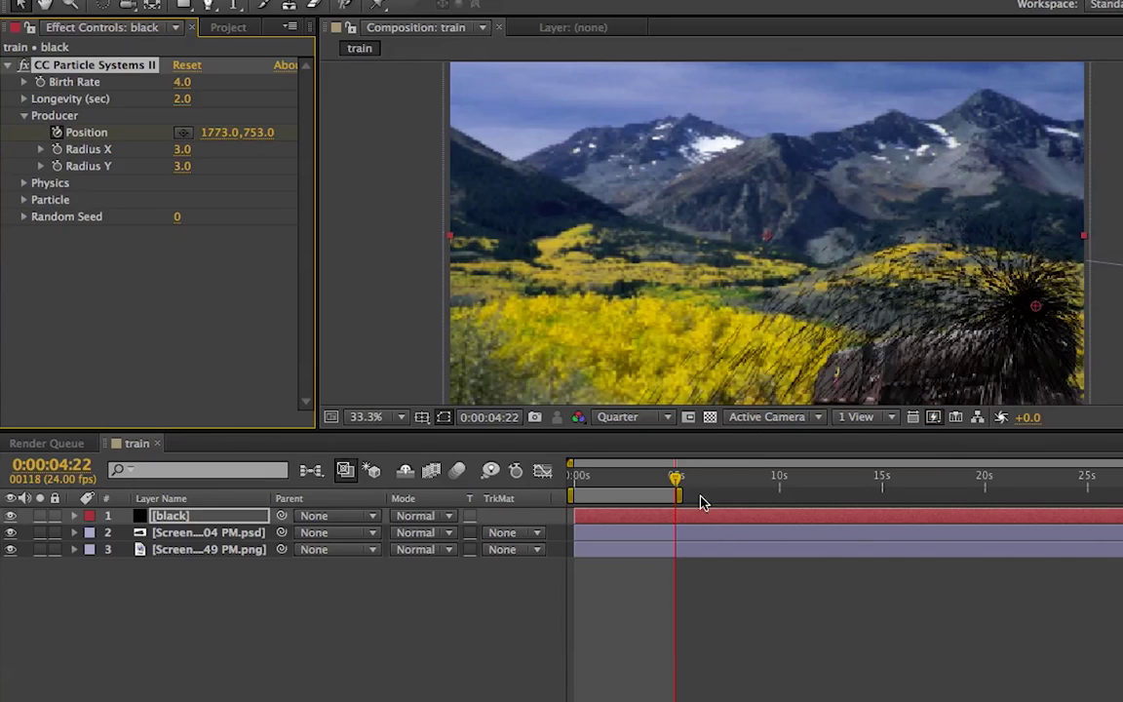
pyautogui.click(634, 484)
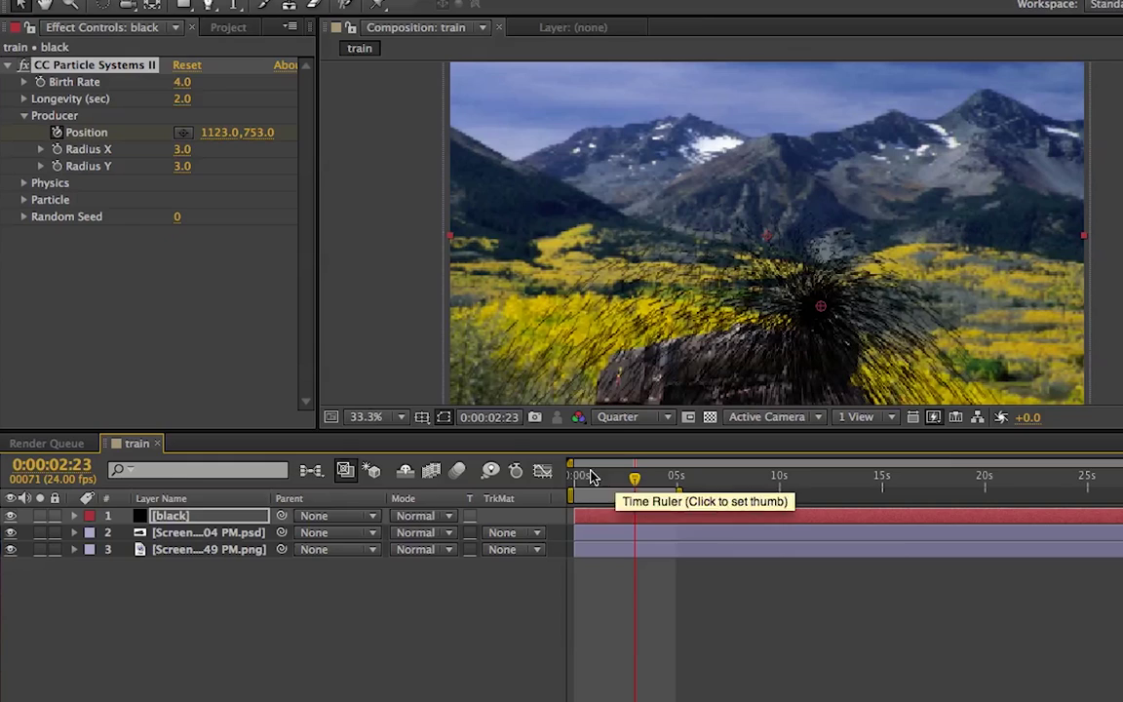
pyautogui.click(23, 183)
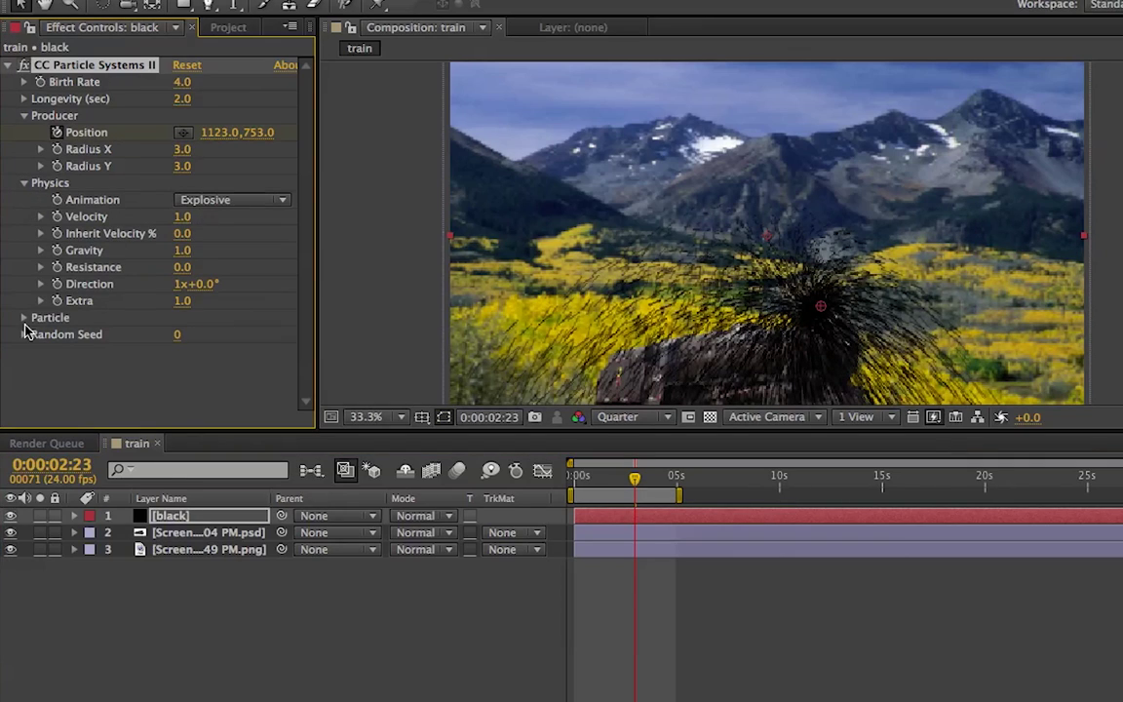
# - Set Particle Type to Shaded Sphere and Transfer Mode to Screen
pyautogui.click(24, 318)
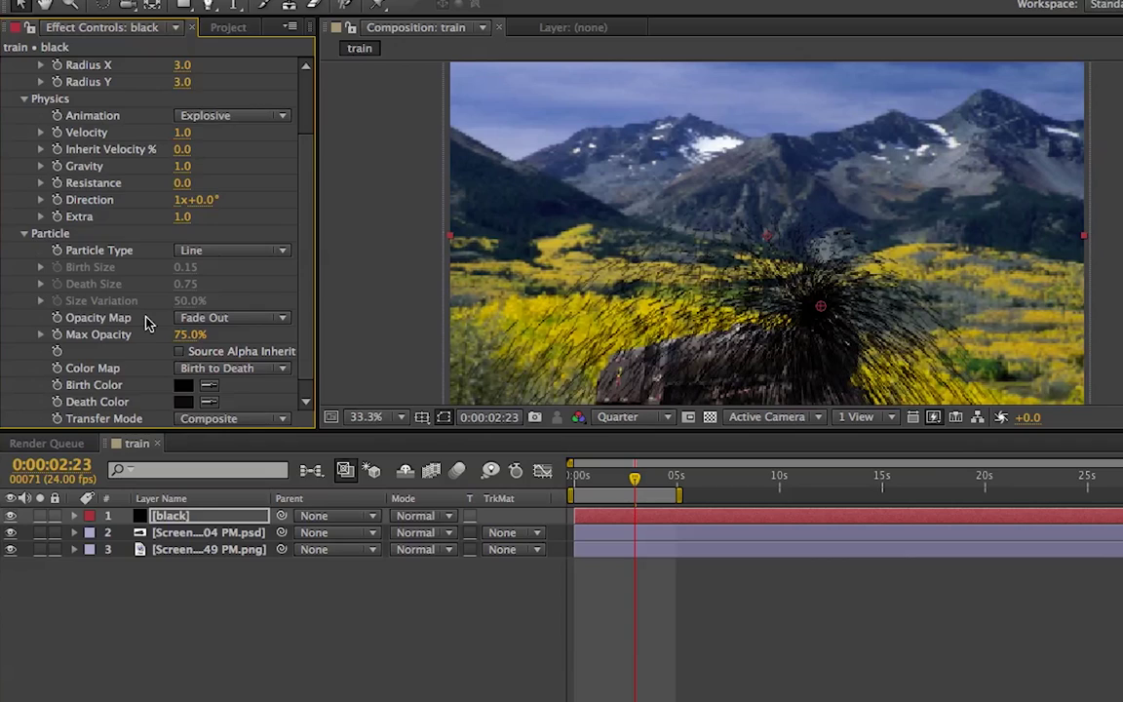
pyautogui.scroll(-1, 144, 323)
pyautogui.click(214, 233)
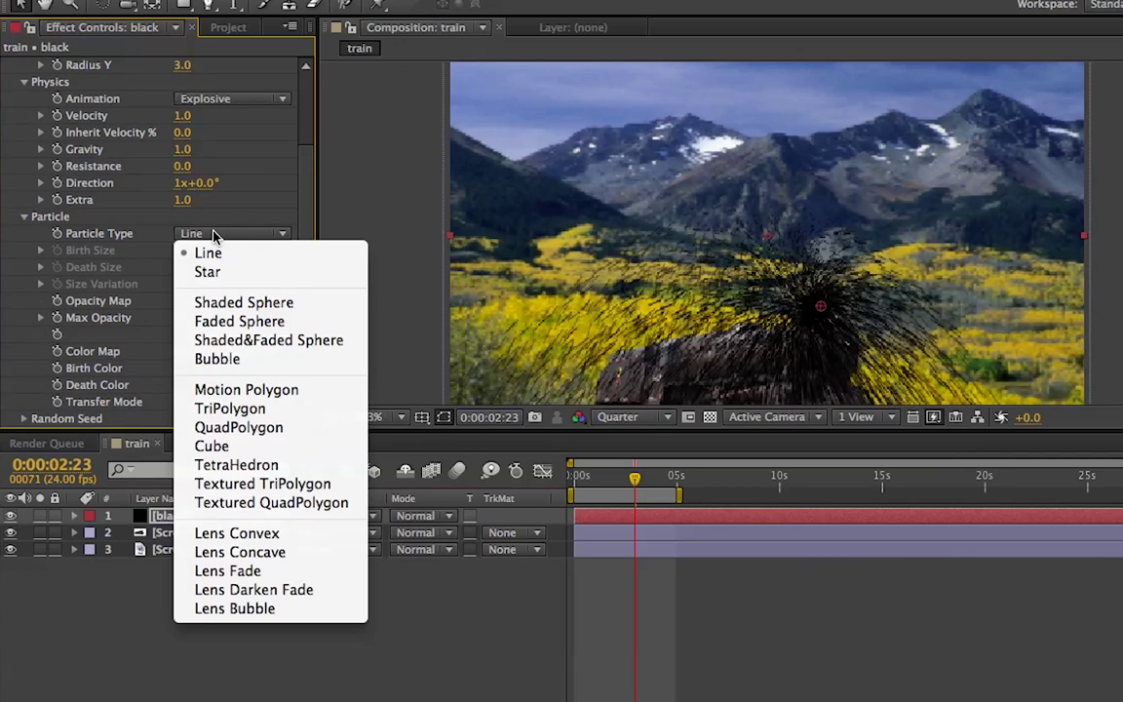
pyautogui.click(239, 303)
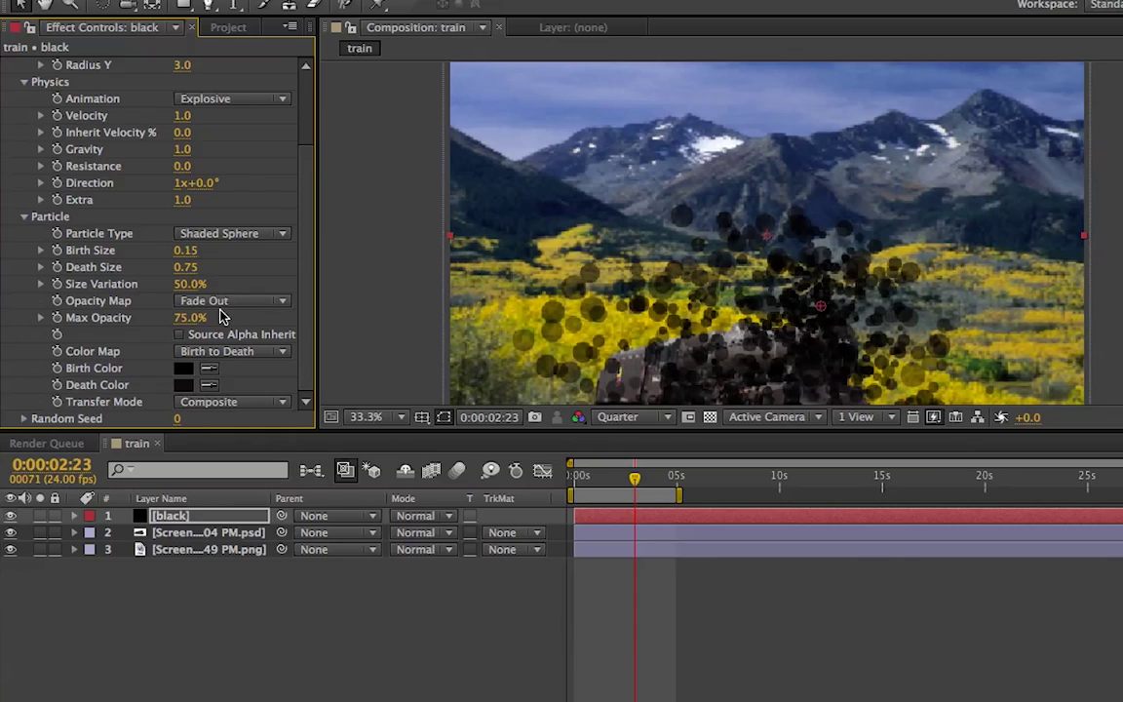
pyautogui.click(238, 402)
pyautogui.click(240, 440)
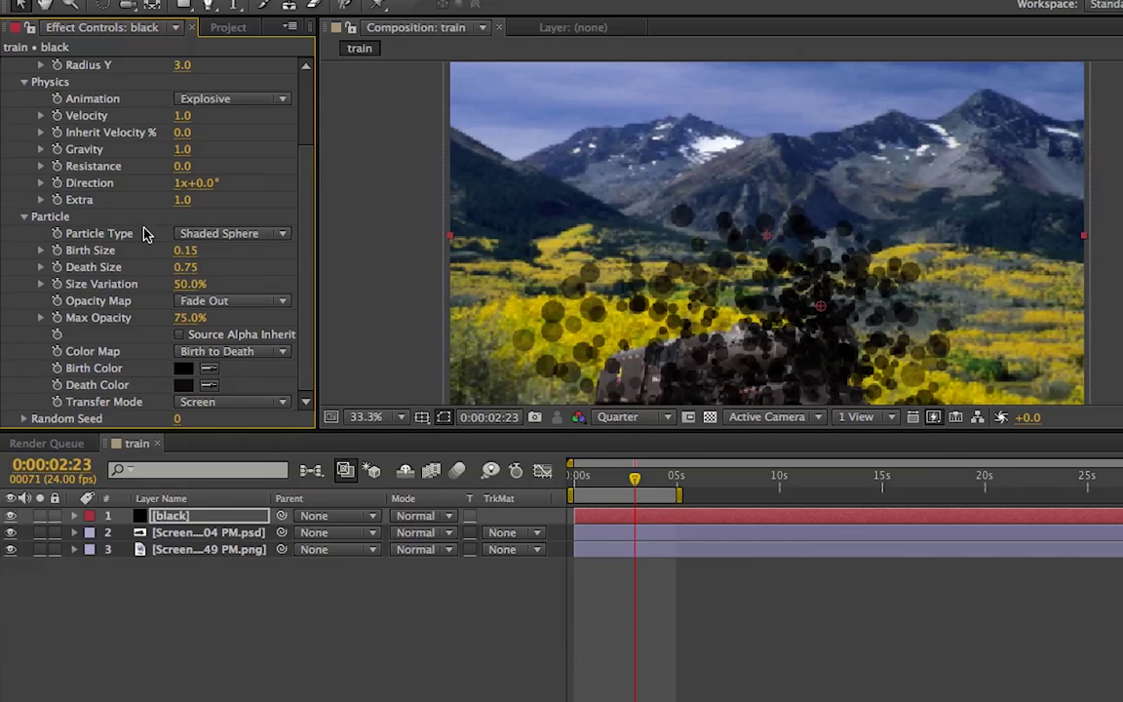
# - Lower the particle Max Opacity to 60%
pyautogui.click(190, 322)
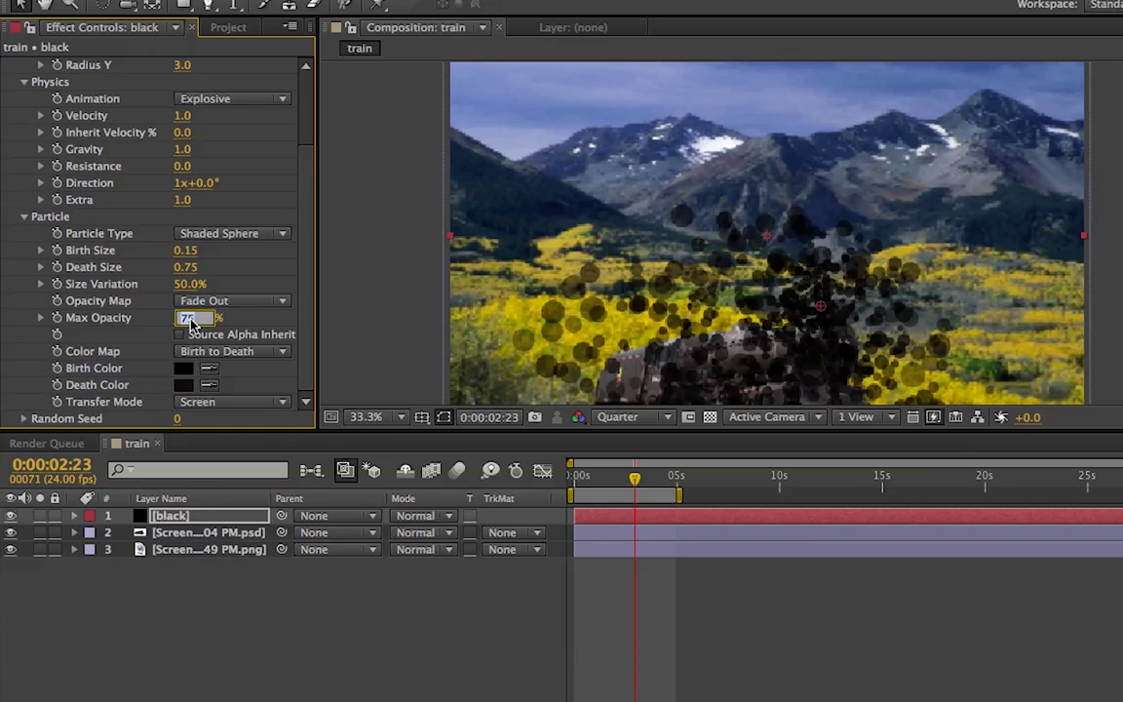
pyautogui.write('60')
pyautogui.press('Return')
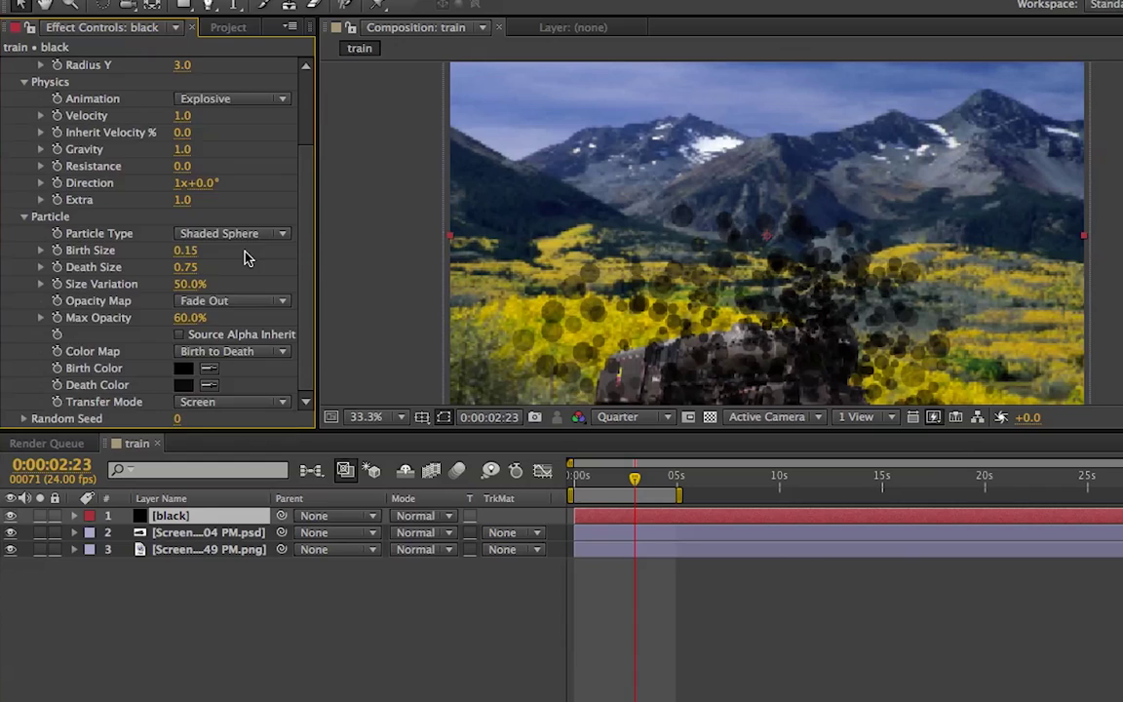
# - Set Physics Gravity to -3 so the particles rise
pyautogui.scroll(3, 245, 256)
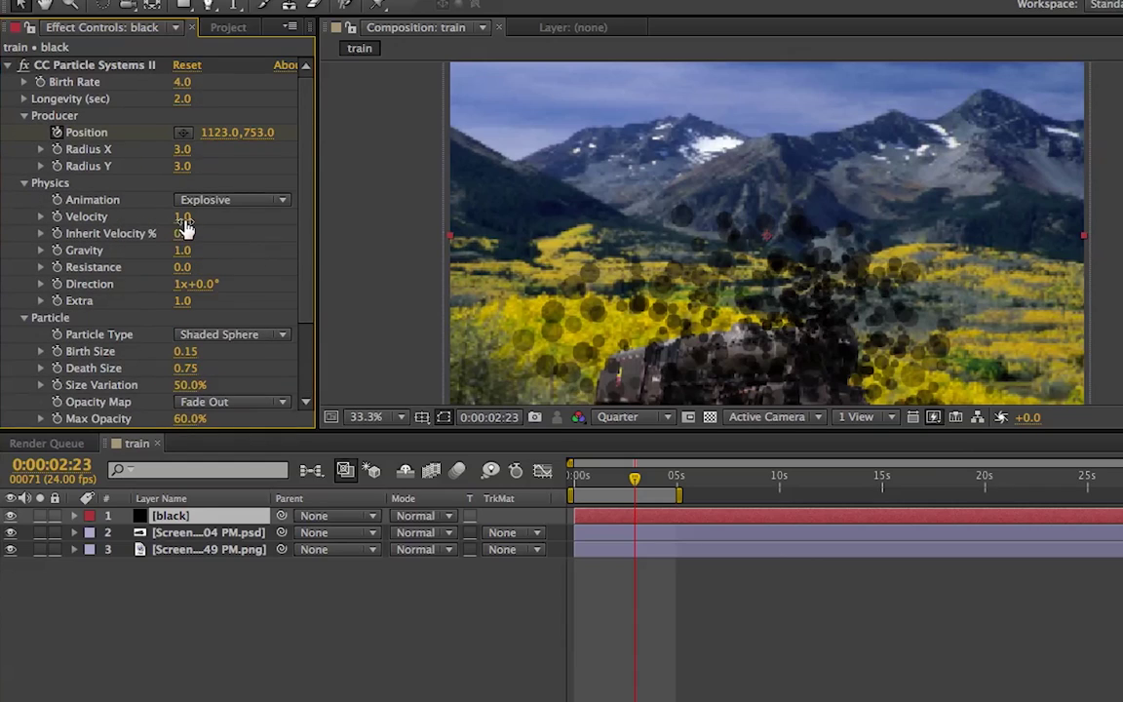
pyautogui.click(182, 250)
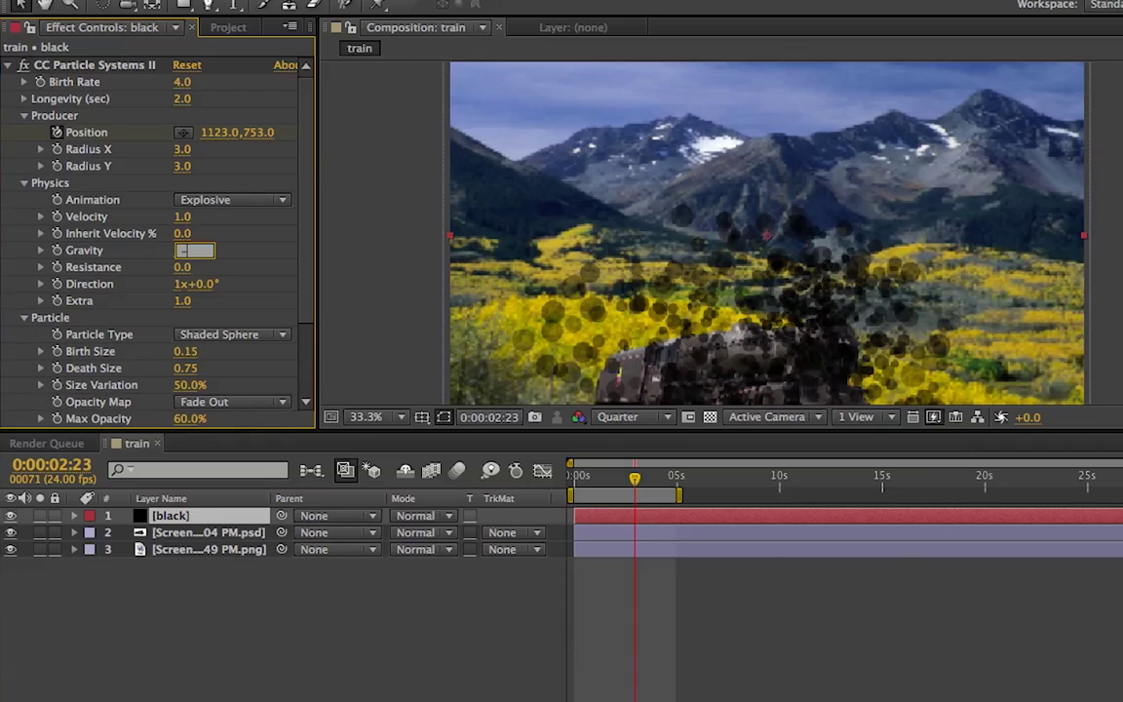
pyautogui.write('-3')
pyautogui.press('Return')
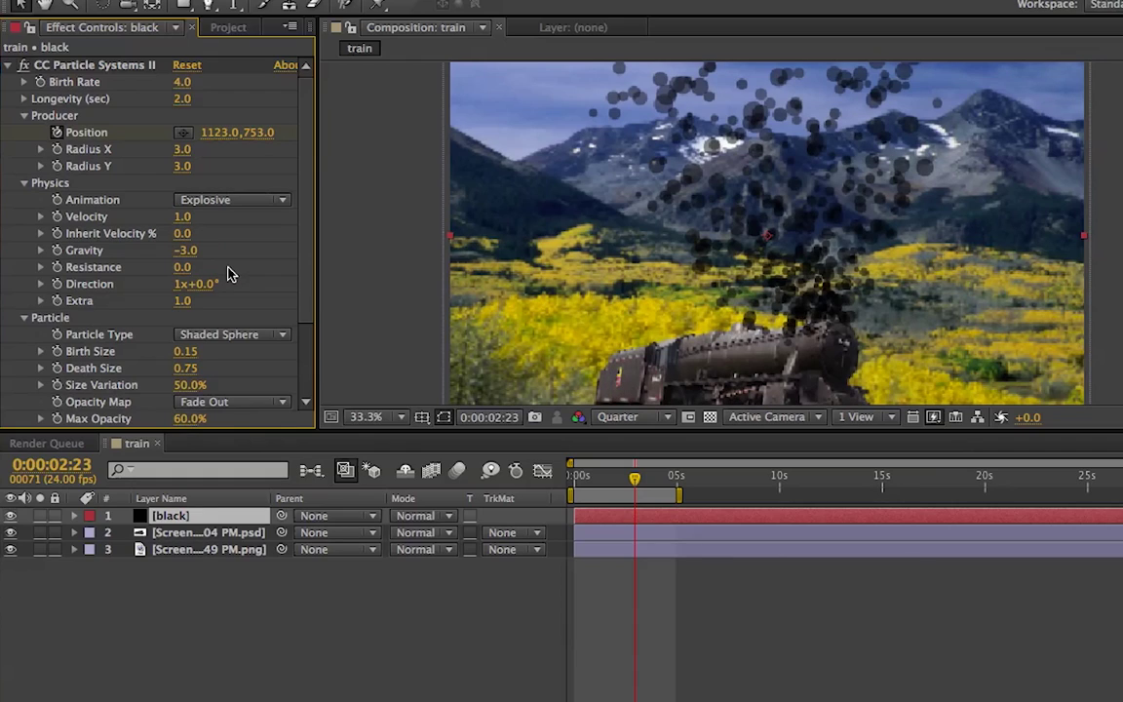
# - Switch the particle Animation to Vortex and set Velocity to 4
pyautogui.click(224, 202)
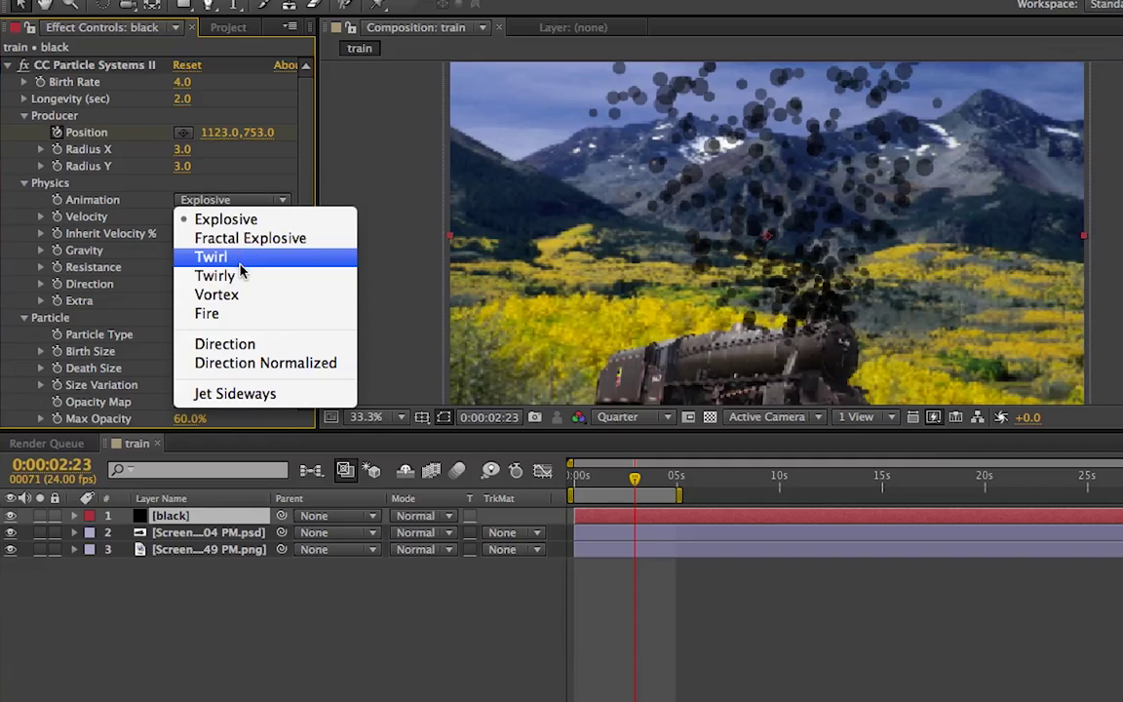
pyautogui.click(244, 295)
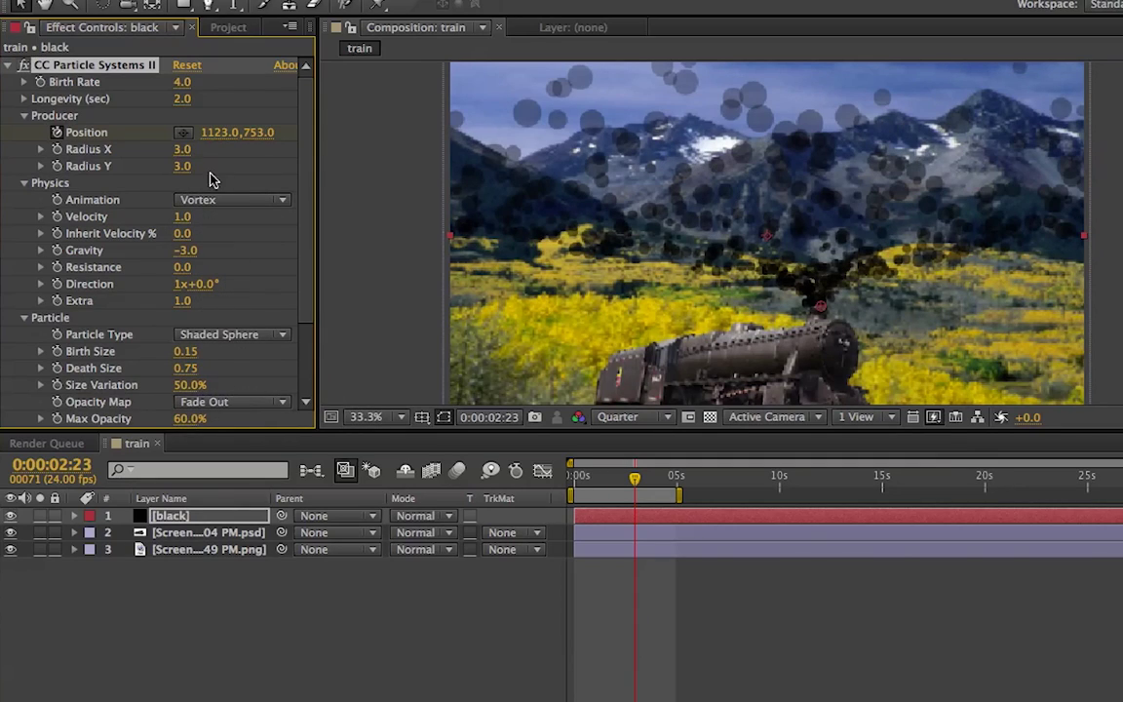
pyautogui.click(184, 218)
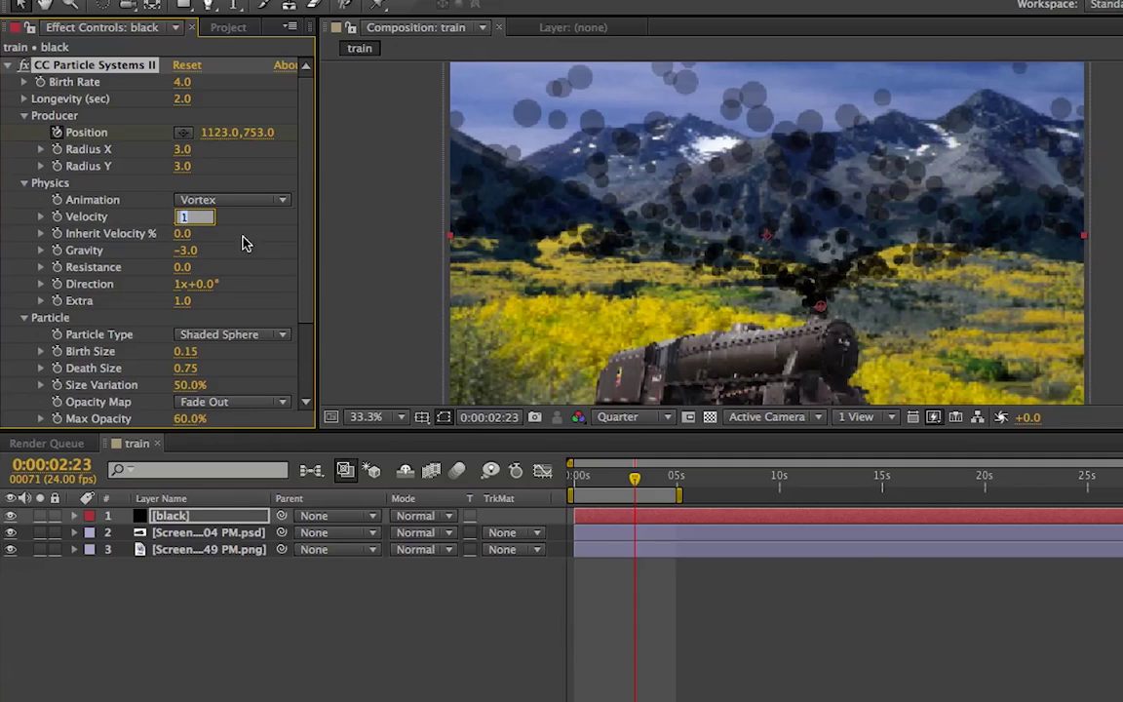
pyautogui.write('4')
pyautogui.press('Return')
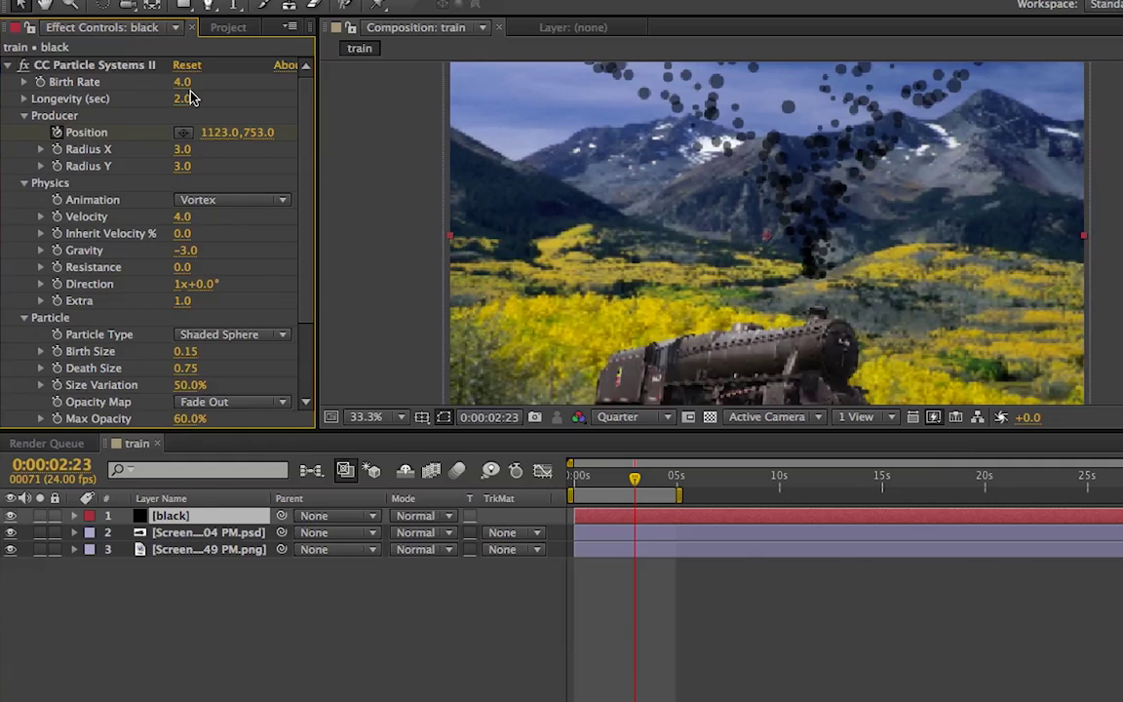
# - Scrub Birth Rate up to 17.8 and Longevity down to 0.3 sec
pyautogui.moveTo(181, 82); pyautogui.dragTo(331, 96)
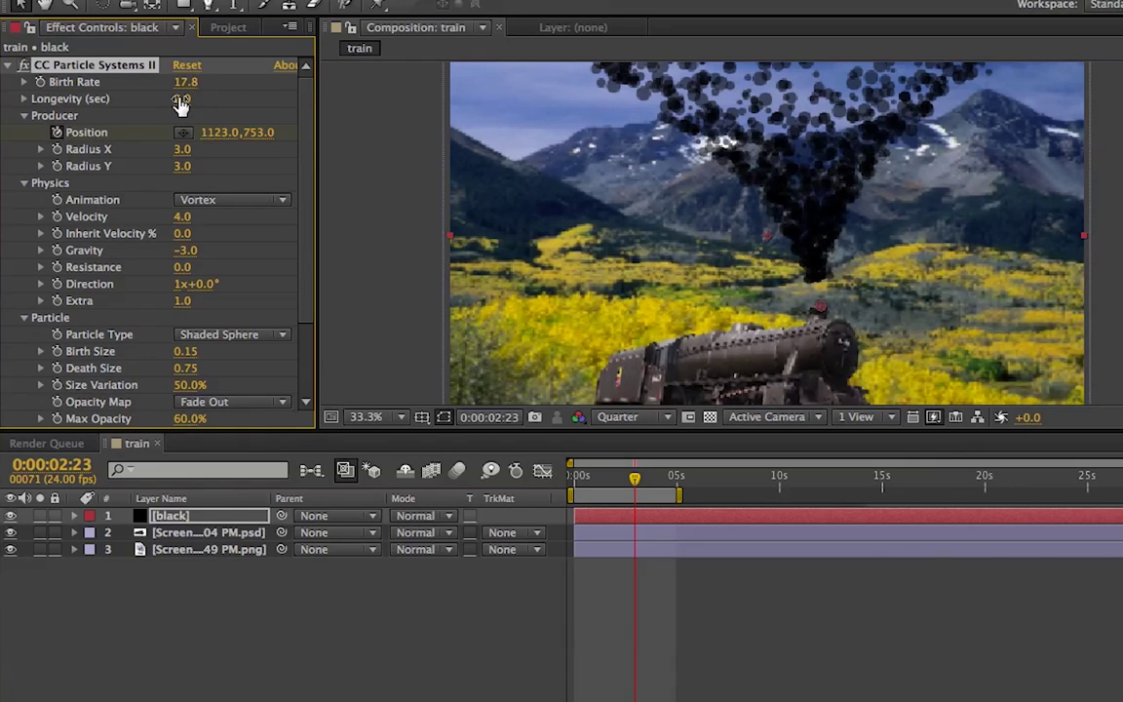
pyautogui.moveTo(131, 94); pyautogui.dragTo(56, 100)
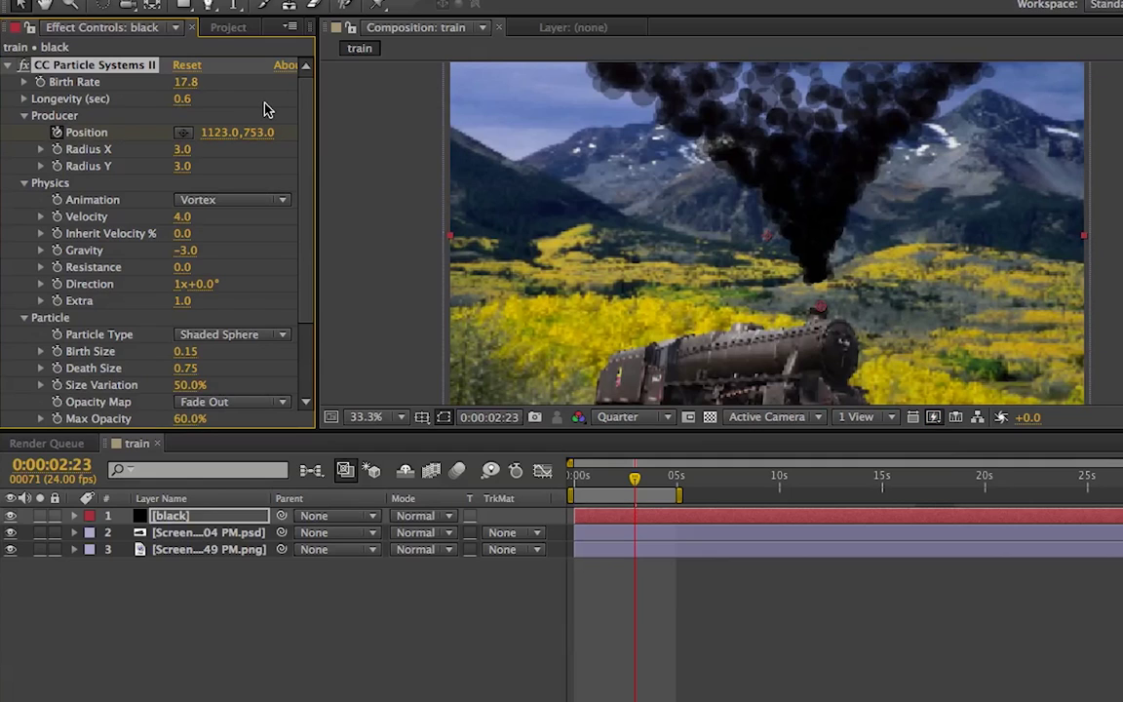
pyautogui.moveTo(152, 101); pyautogui.dragTo(117, 98)
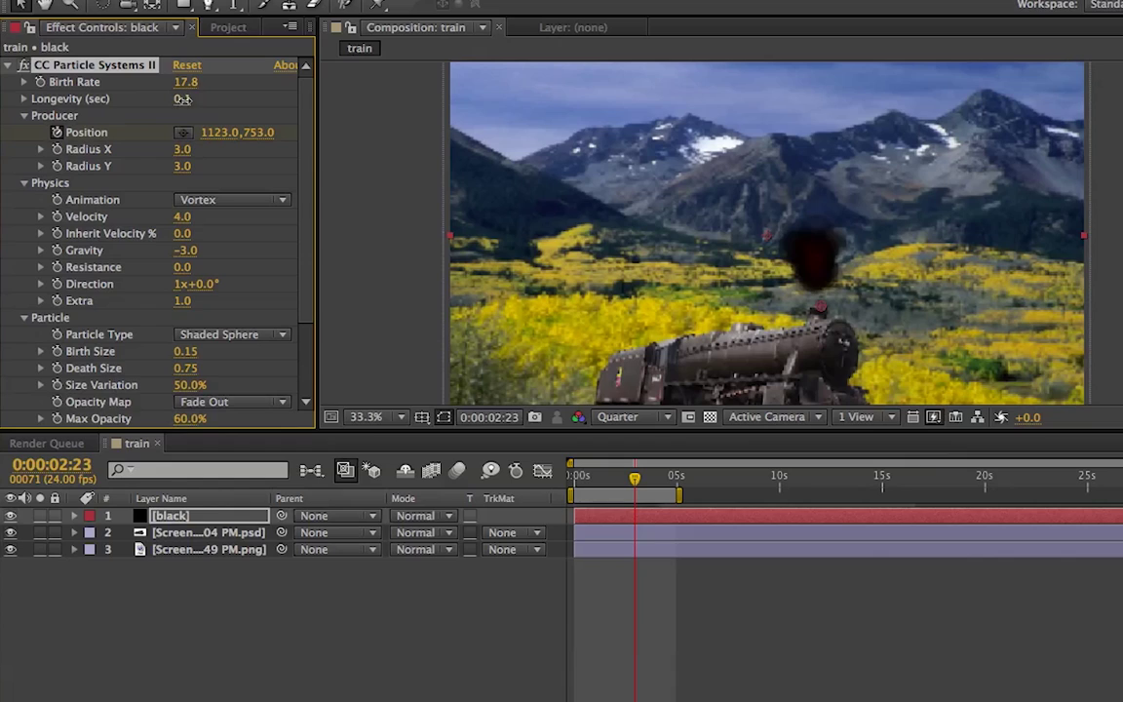
pyautogui.moveTo(210, 102); pyautogui.dragTo(203, 105)
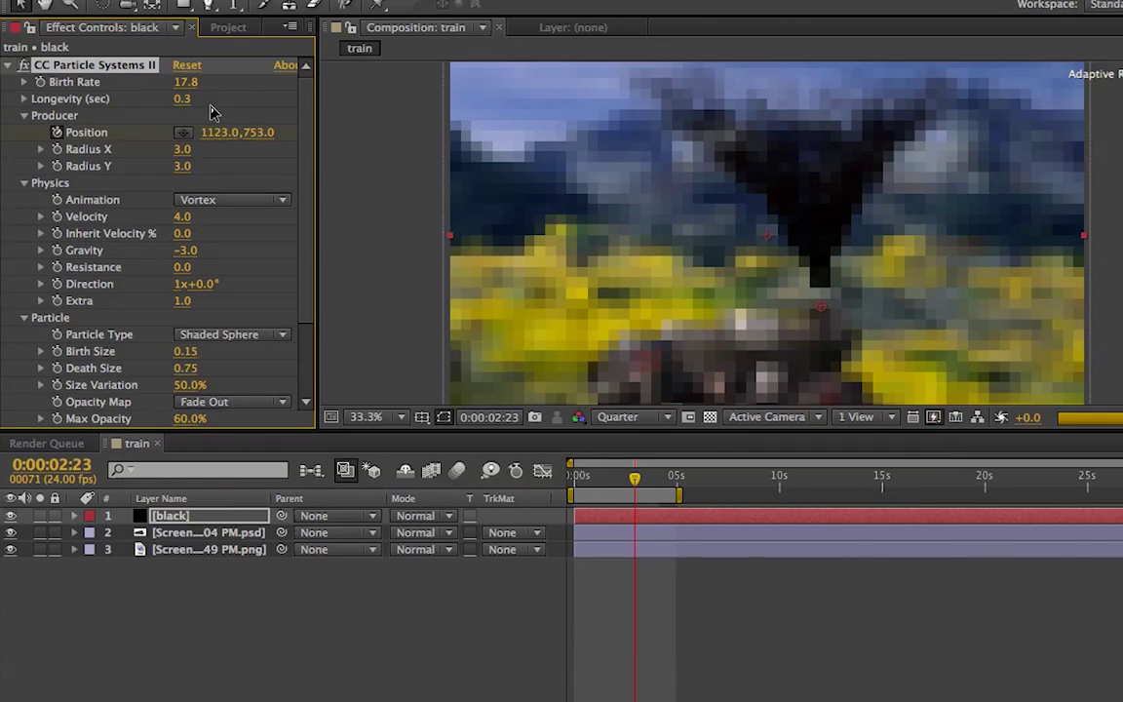
pyautogui.click(213, 198)
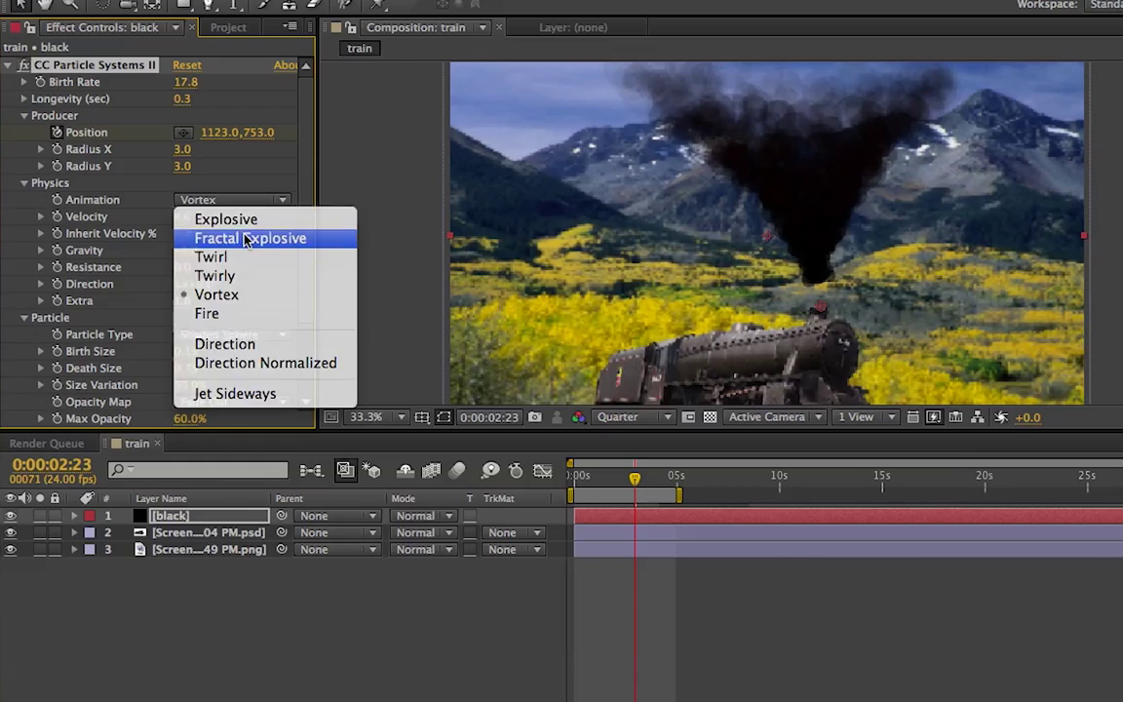
# - Try Fractal Explosive and Direction Normalized animations, settling on Direction
pyautogui.click(246, 239)
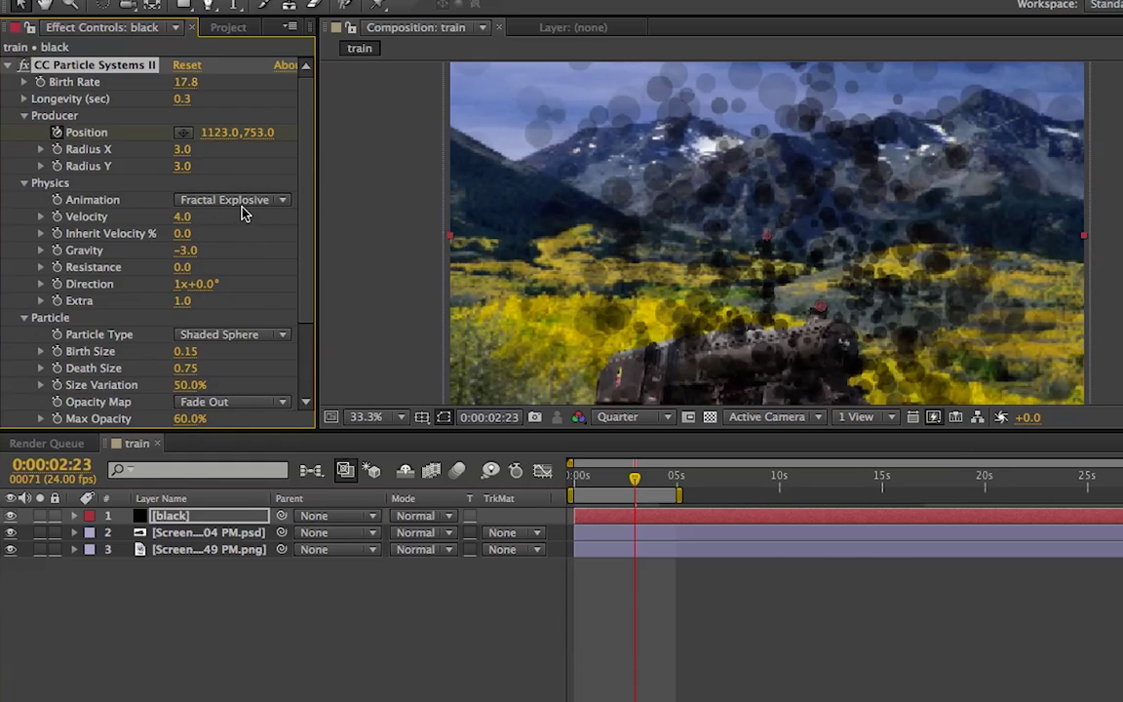
pyautogui.click(243, 205)
pyautogui.click(265, 362)
pyautogui.click(234, 199)
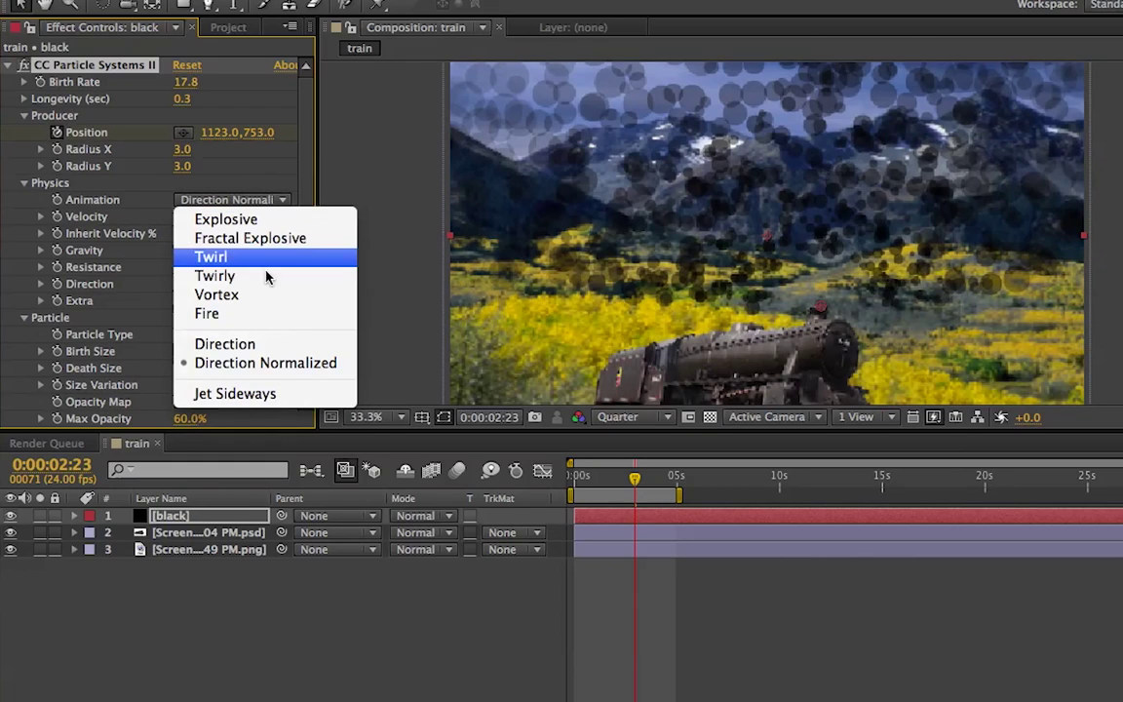
pyautogui.click(263, 345)
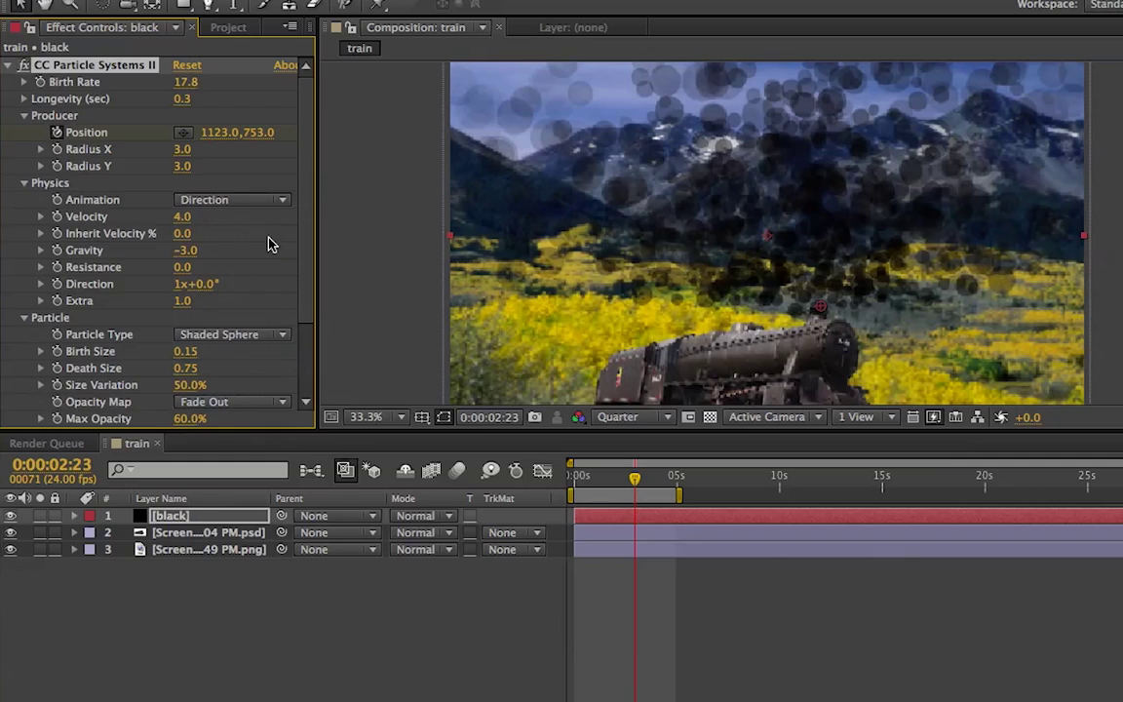
# - Scrub Velocity down to 2.7 and review the smoke at earlier frames
pyautogui.scroll(-1, 271, 244)
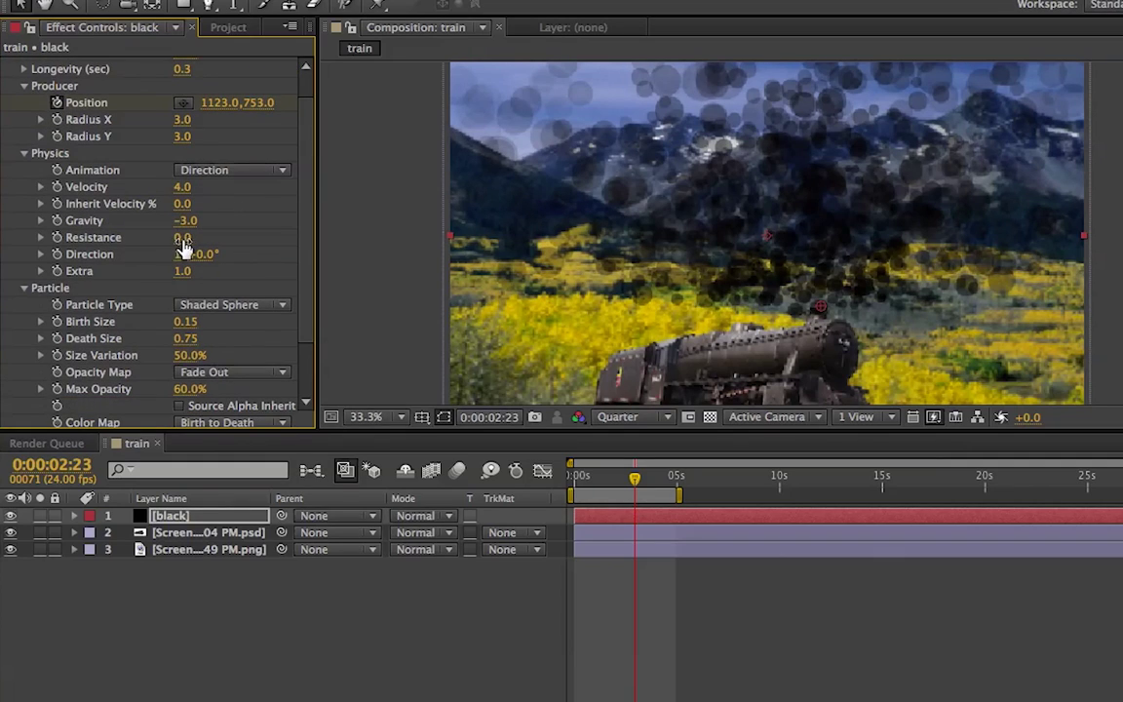
pyautogui.moveTo(199, 186); pyautogui.dragTo(64, 197)
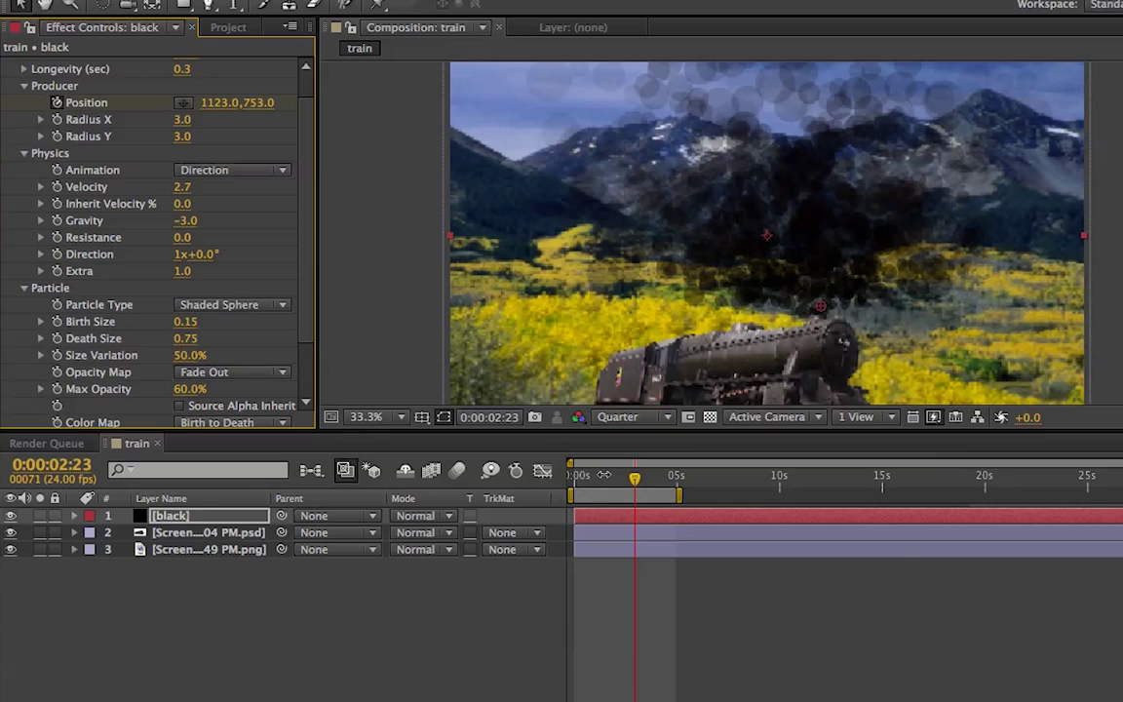
pyautogui.moveTo(603, 485); pyautogui.dragTo(636, 484)
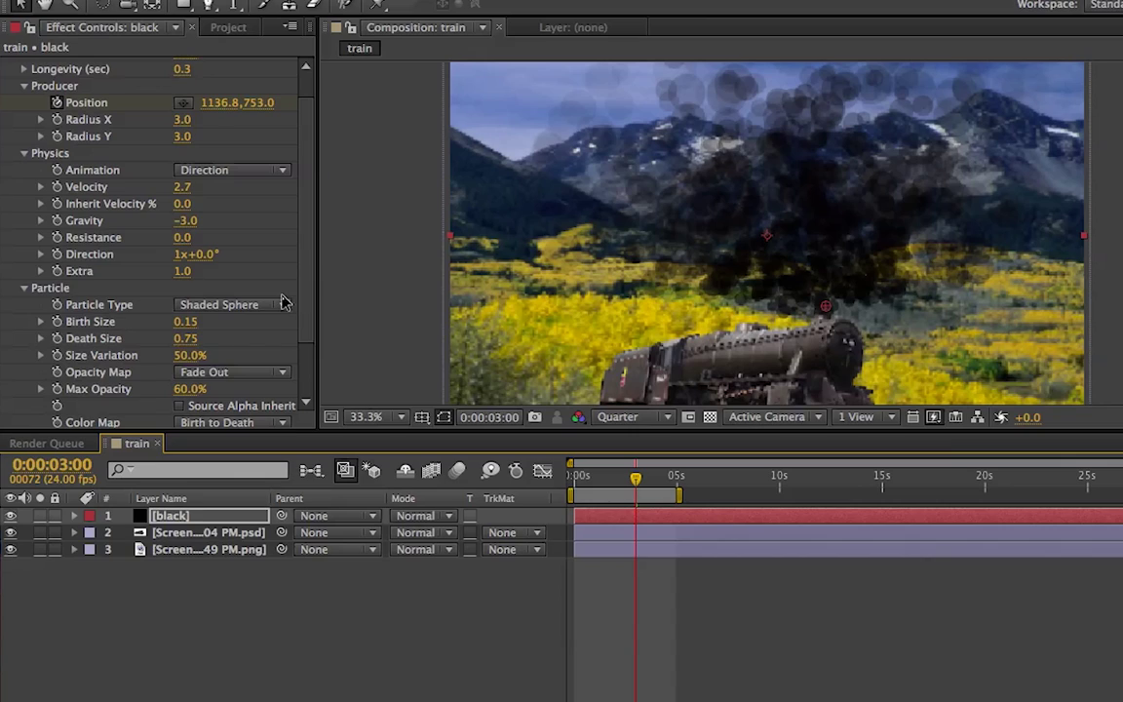
pyautogui.scroll(-3, 239, 310)
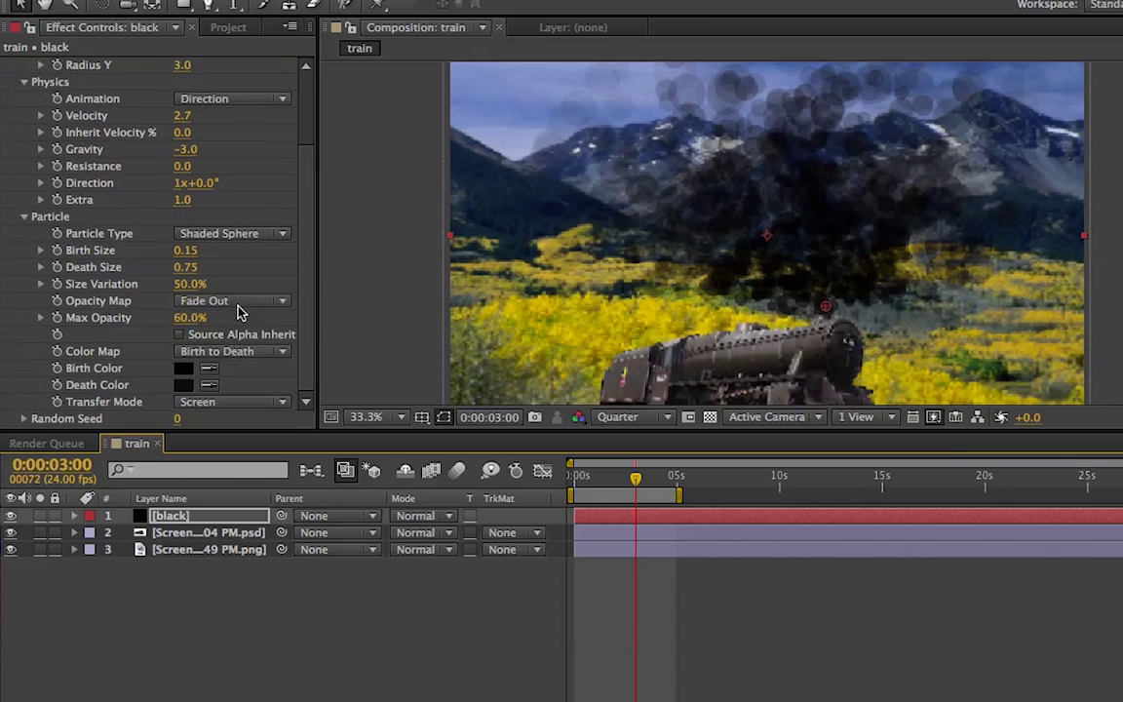
# - Set the particle Birth Size to 0.10 and Death Size to 0.20
pyautogui.click(187, 252)
pyautogui.press('BackSpace')
pyautogui.press('Return')
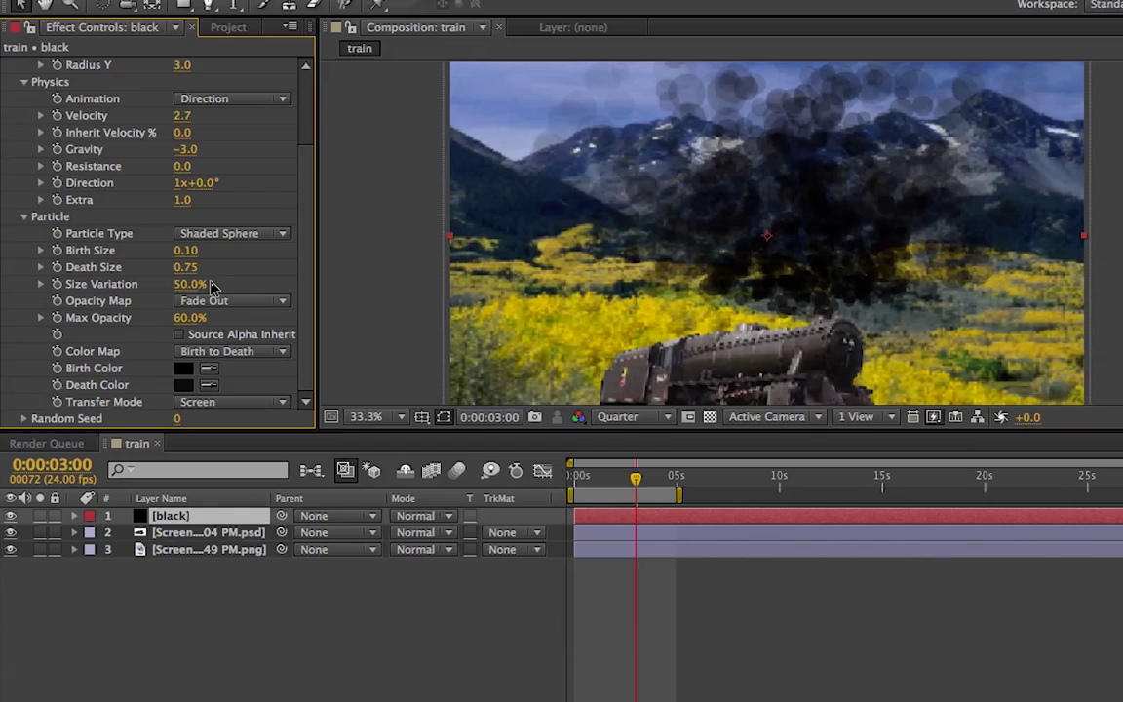
pyautogui.click(182, 269)
pyautogui.press('BackSpace')
pyautogui.write('.2')
pyautogui.press('Return')
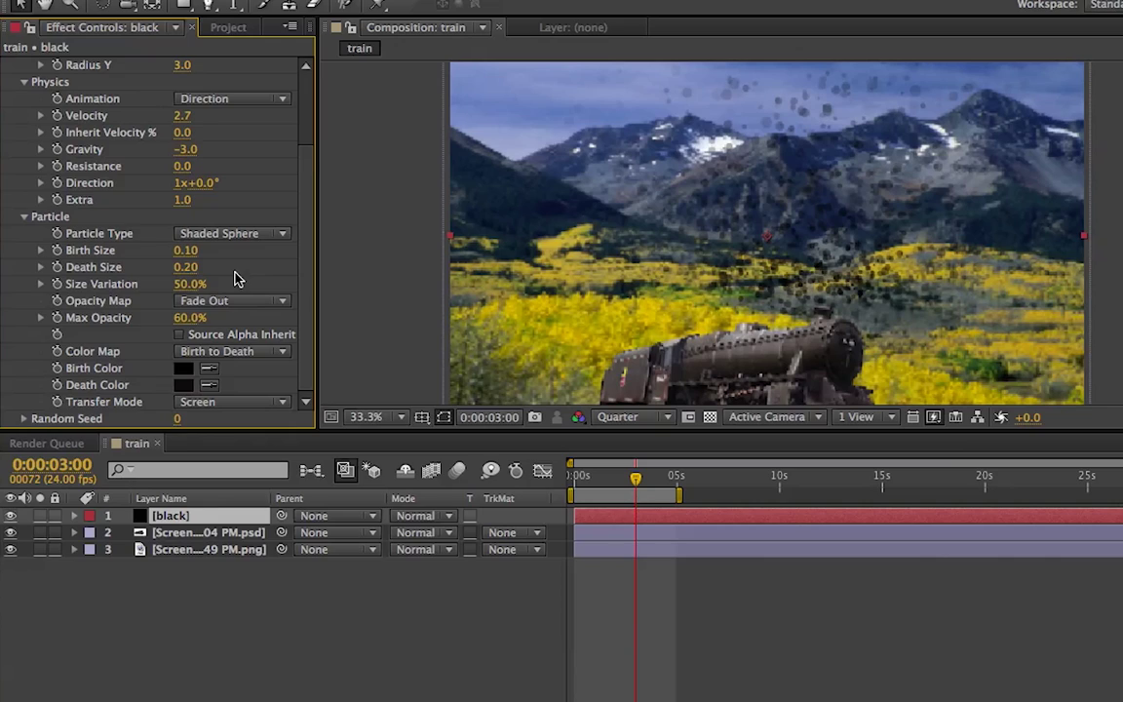
pyautogui.scroll(2, 234, 280)
pyautogui.scroll(2, 234, 280)
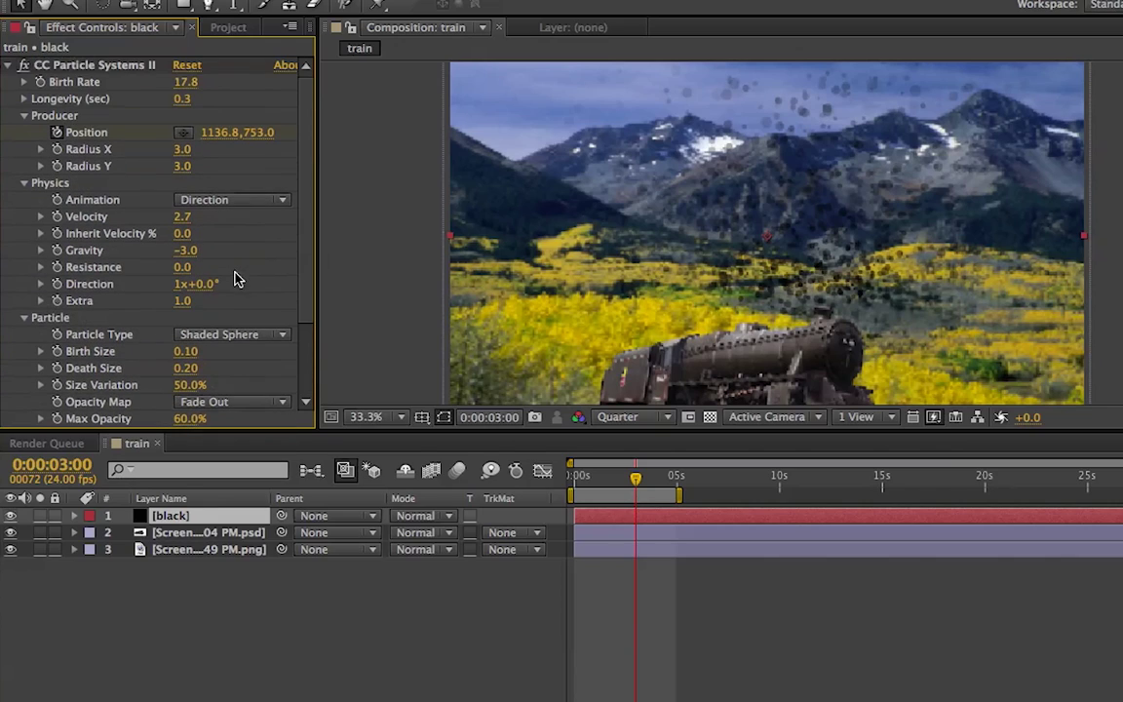
# - Set the emitter's Producer Radius X and Radius Y to 0.1
pyautogui.click(183, 152)
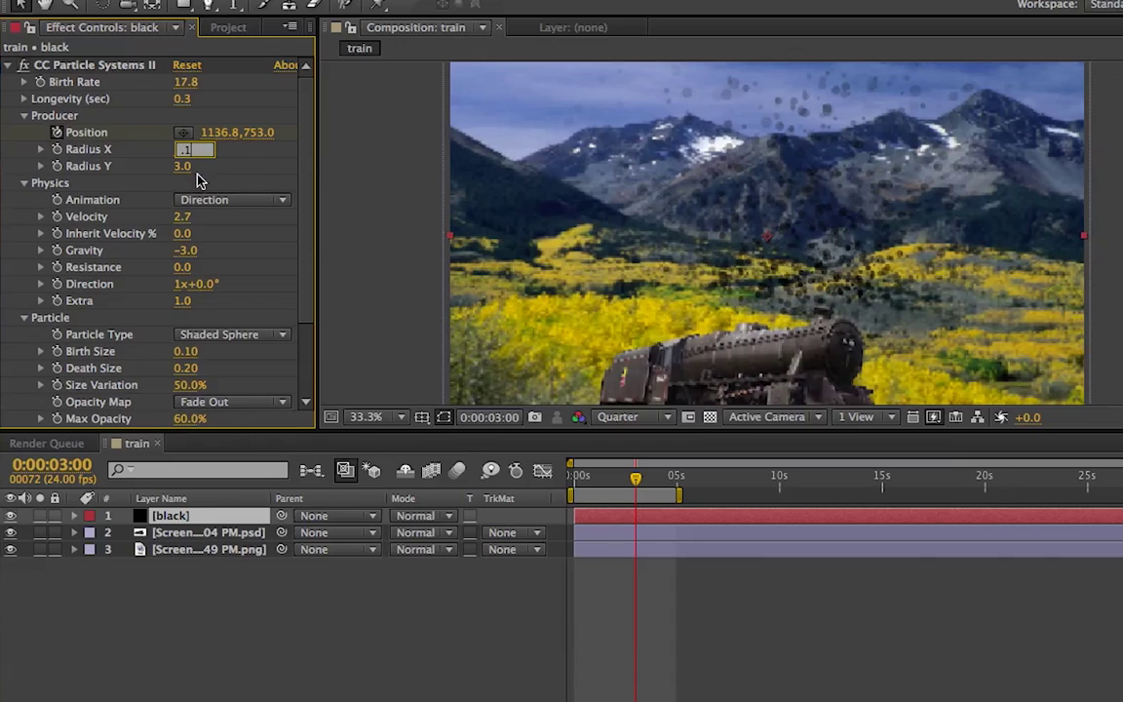
pyautogui.click(183, 167)
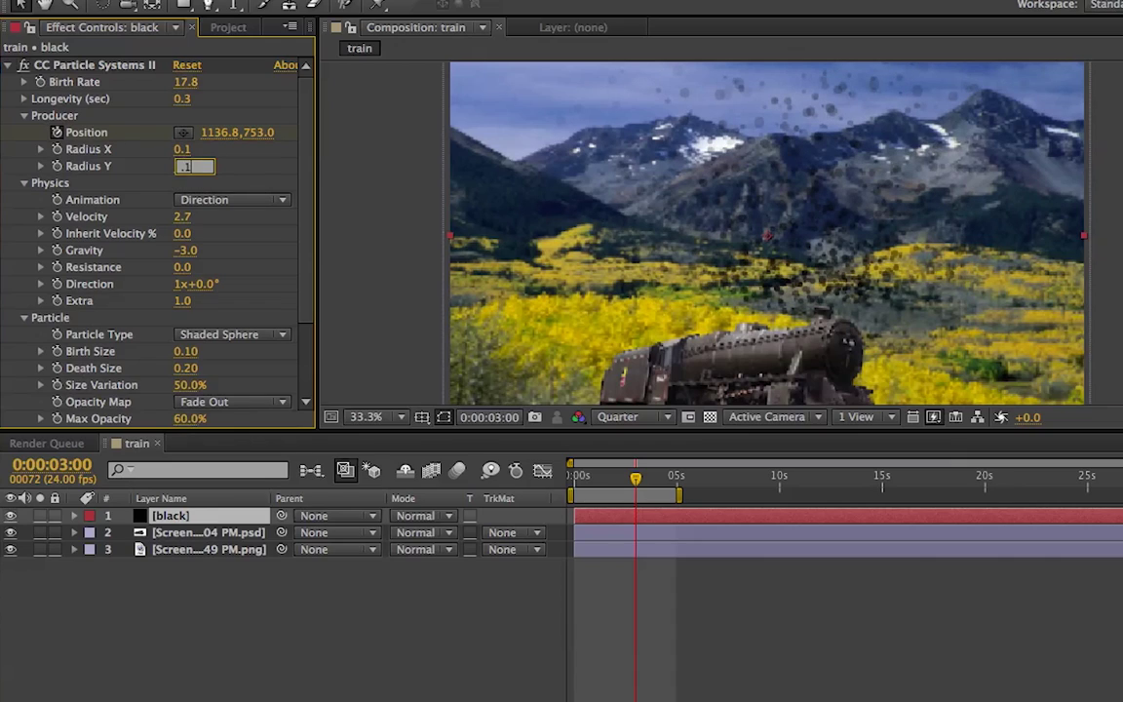
pyautogui.write('.1')
pyautogui.press('Return')
pyautogui.scroll(-2, 243, 208)
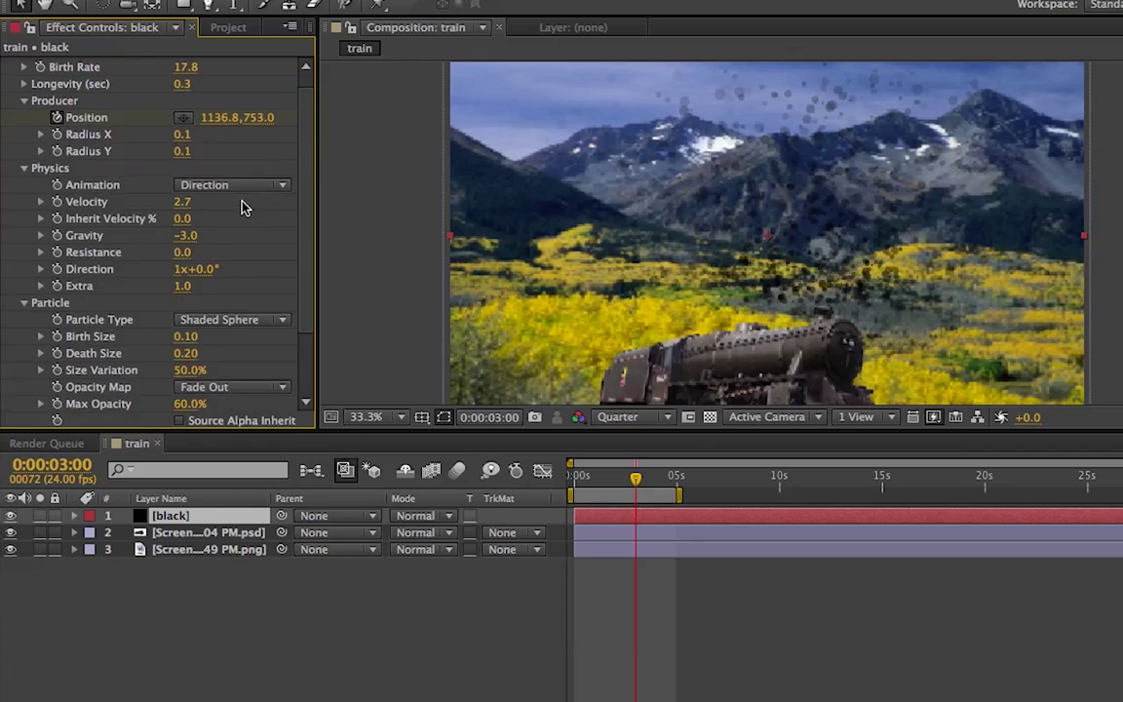
# - Leave Gravity at -3.0 and try Extra values of 0.1 and 0.2
pyautogui.click(185, 224)
pyautogui.press('Return')
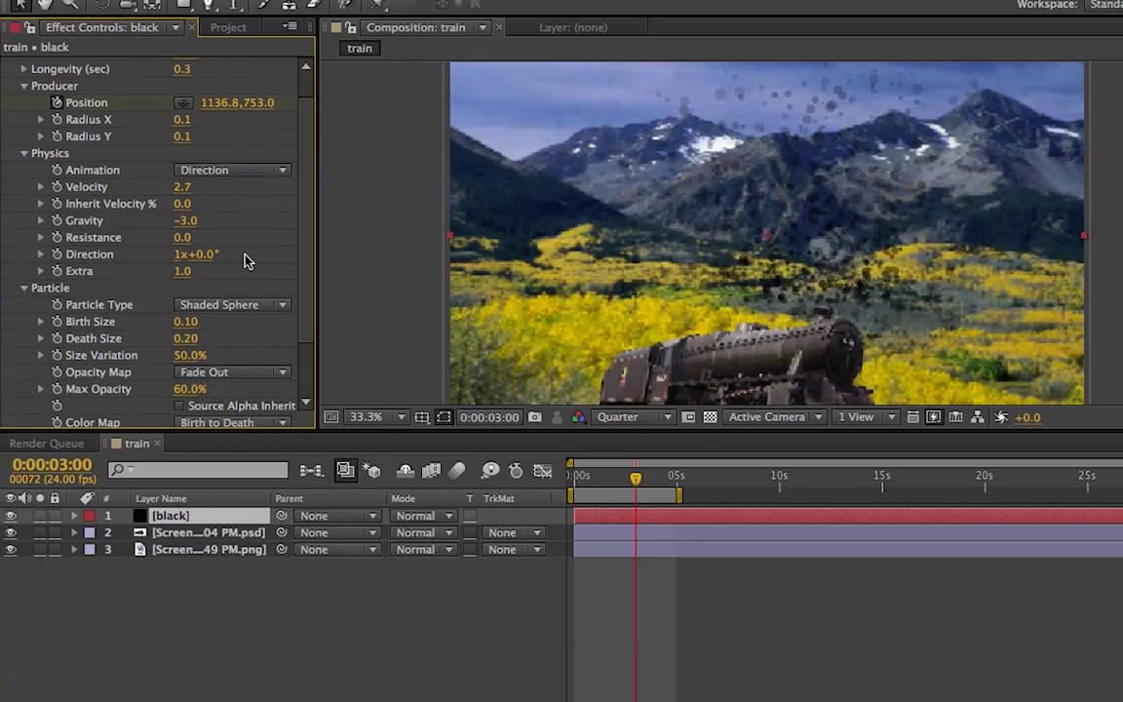
pyautogui.click(186, 273)
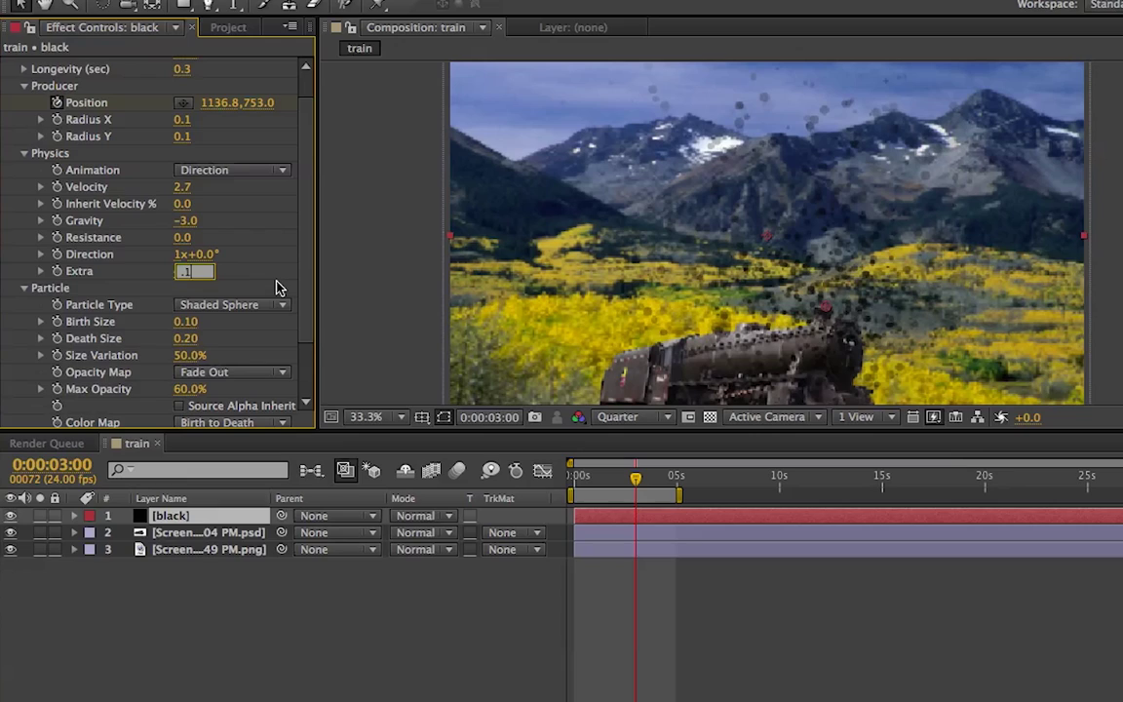
pyautogui.write('.1')
pyautogui.press('Return')
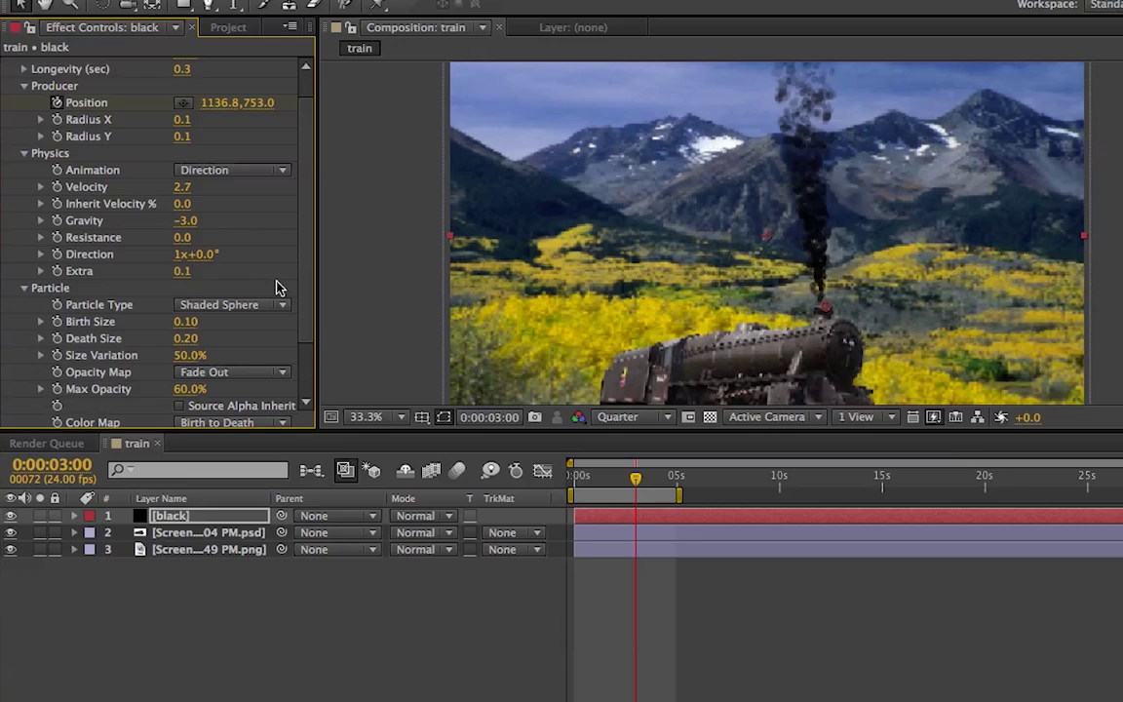
pyautogui.click(188, 272)
pyautogui.press('Return')
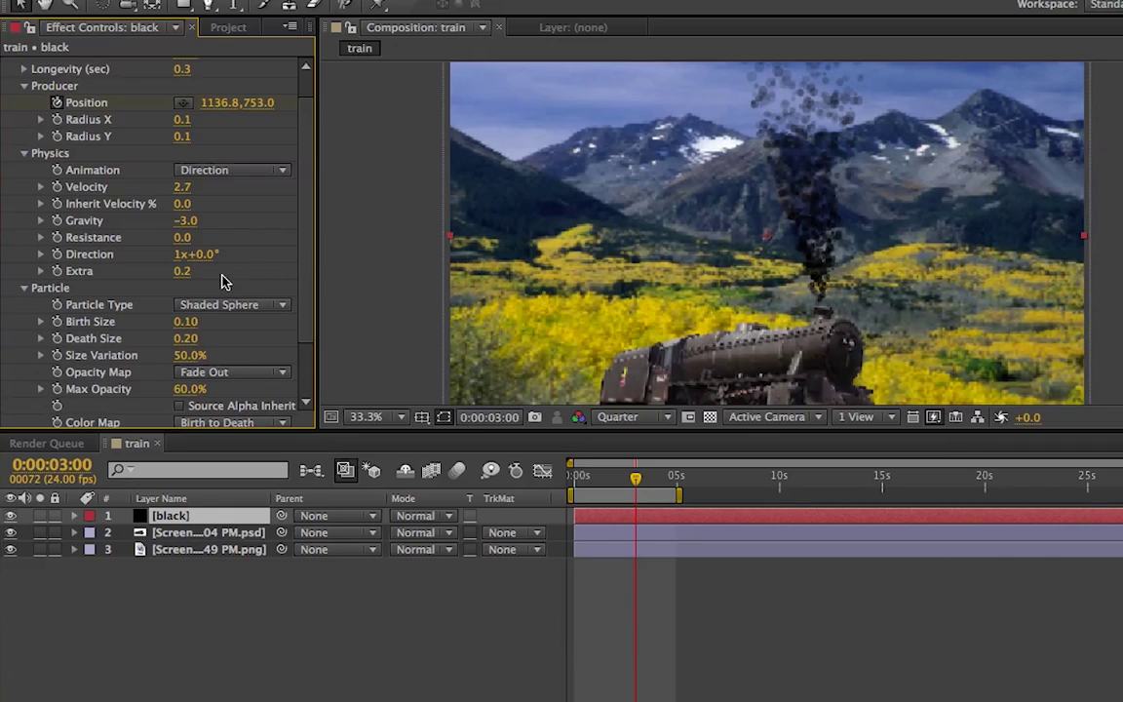
# - Test Extra at 0.4, settle it at 0.3, and move to about 1 second
pyautogui.click(186, 272)
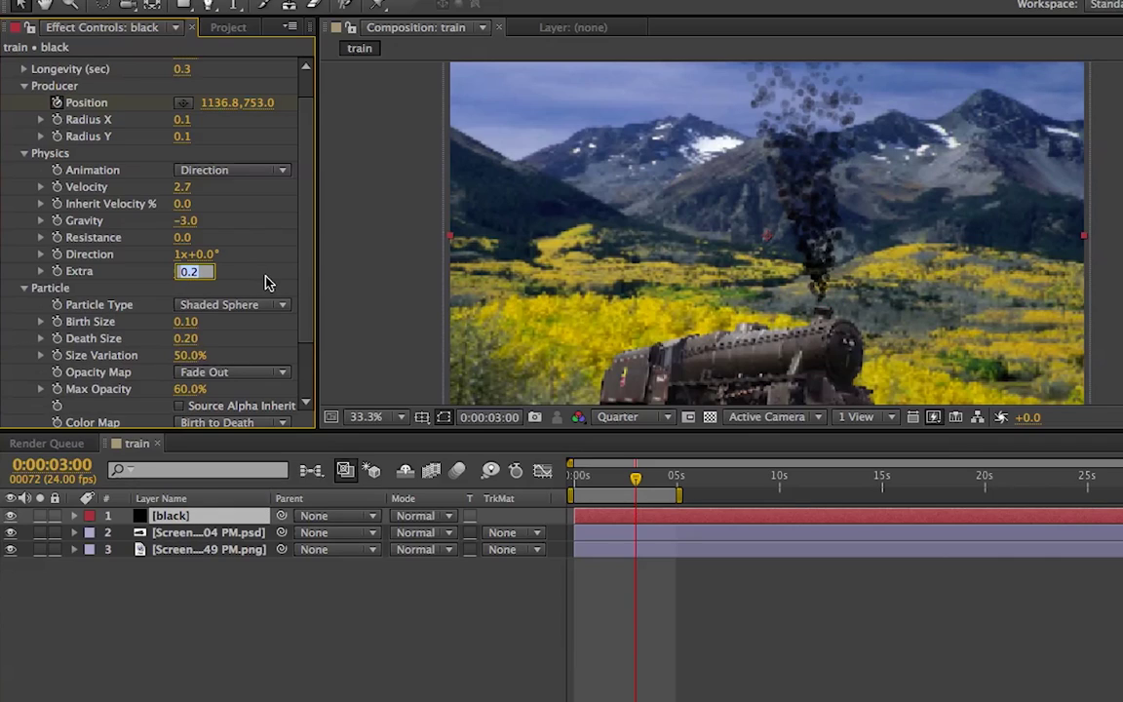
pyautogui.write('.4')
pyautogui.press('Return')
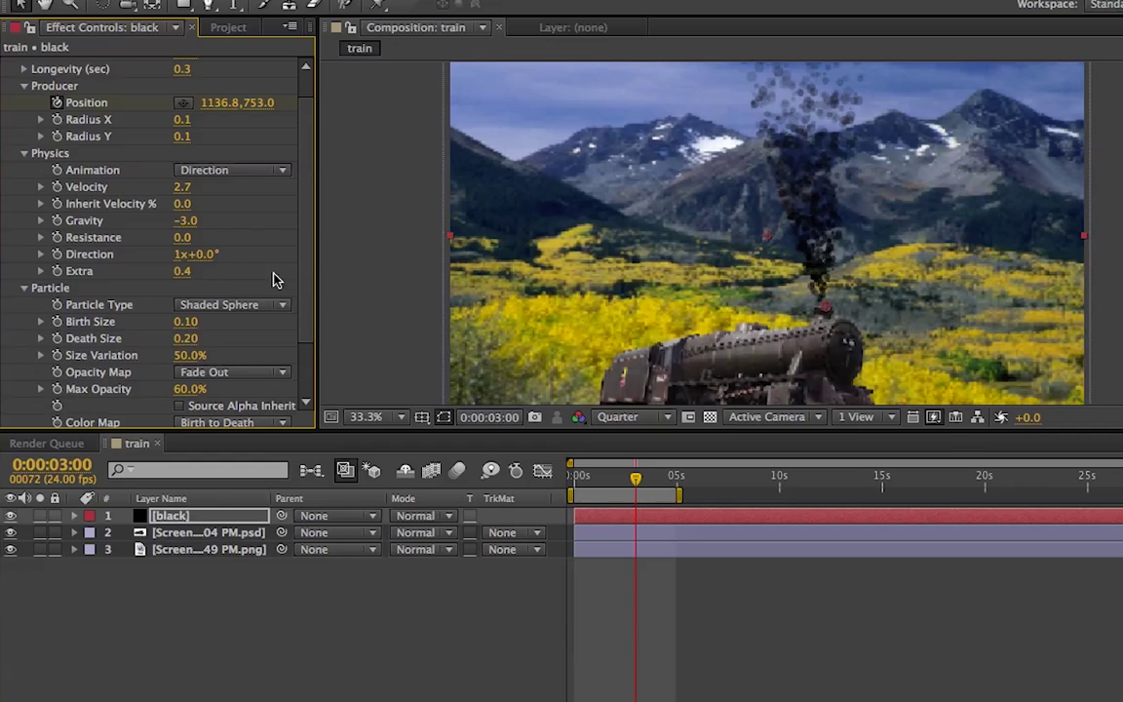
pyautogui.click(183, 274)
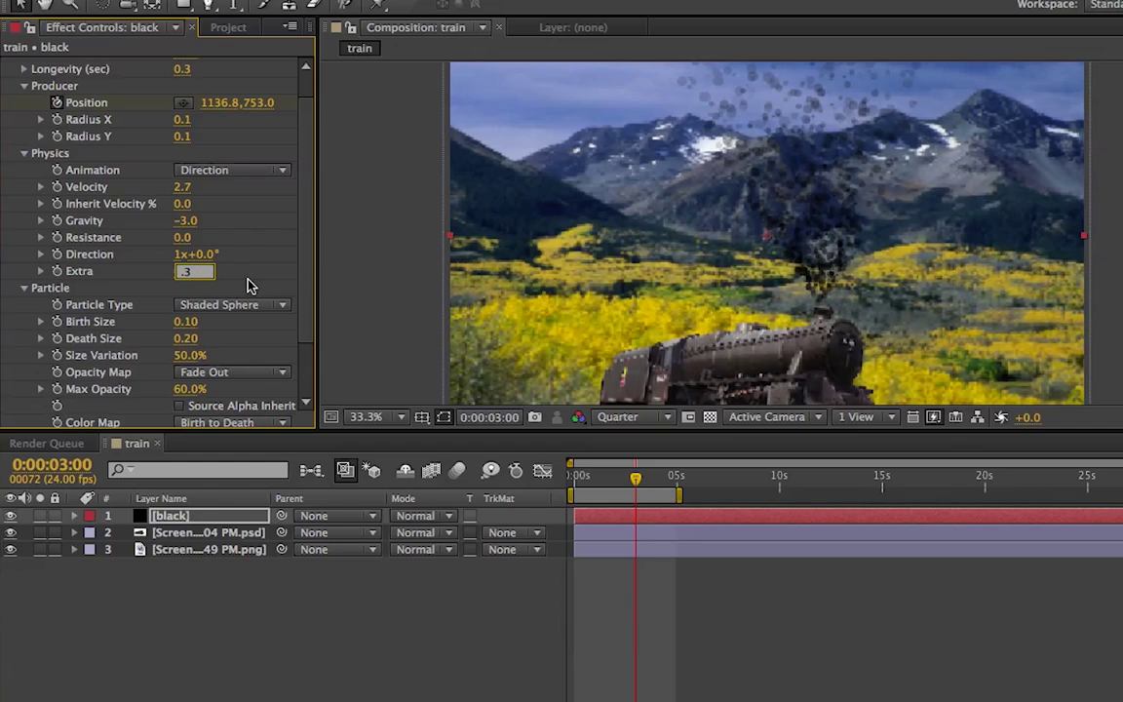
pyautogui.write('.3')
pyautogui.press('Return')
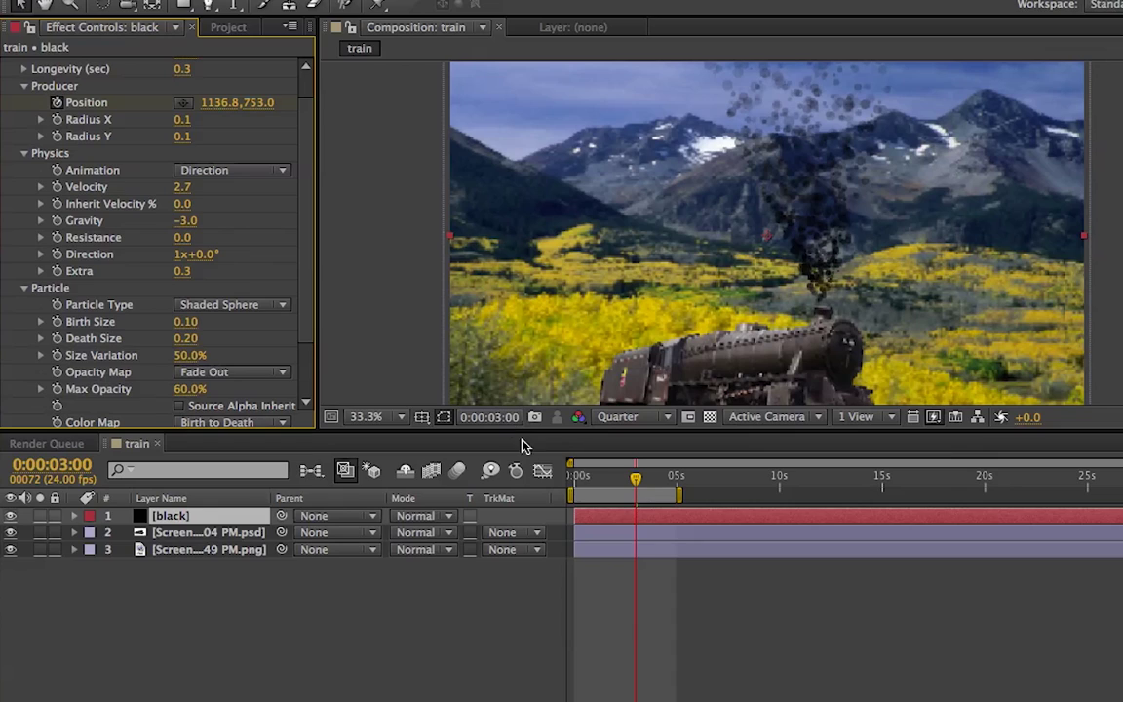
pyautogui.click(602, 488)
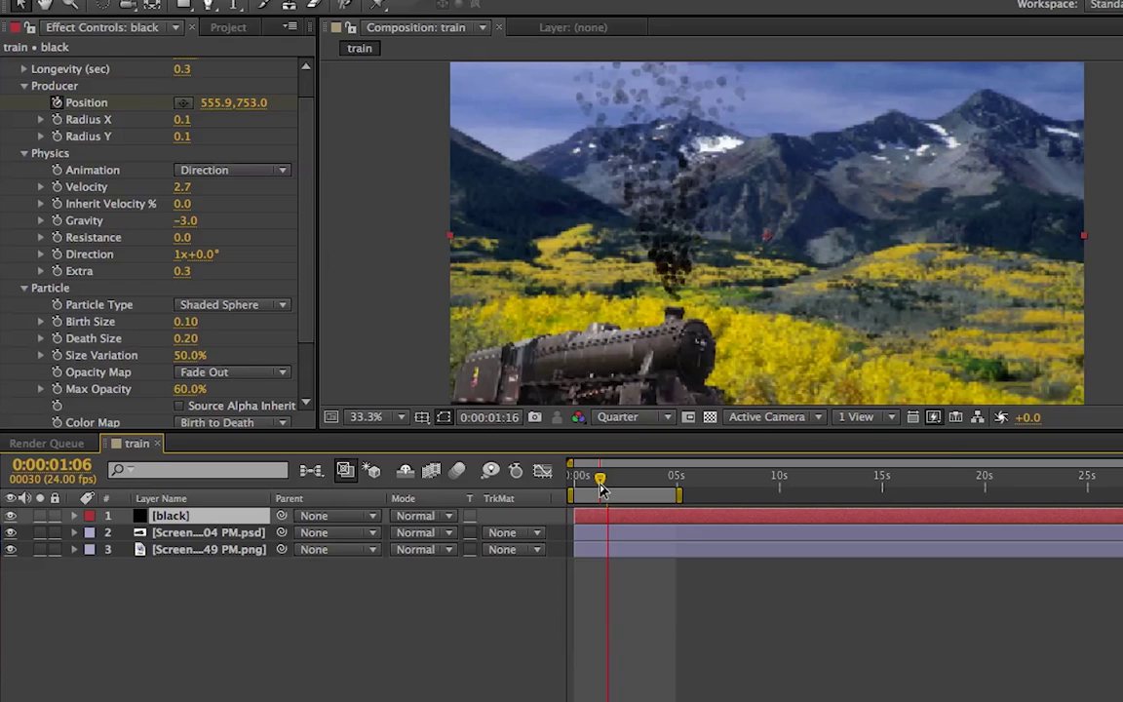
# - Keep the Direction animation style and scrub particle Velocity down from 2.4 to 1.0
pyautogui.press('space')
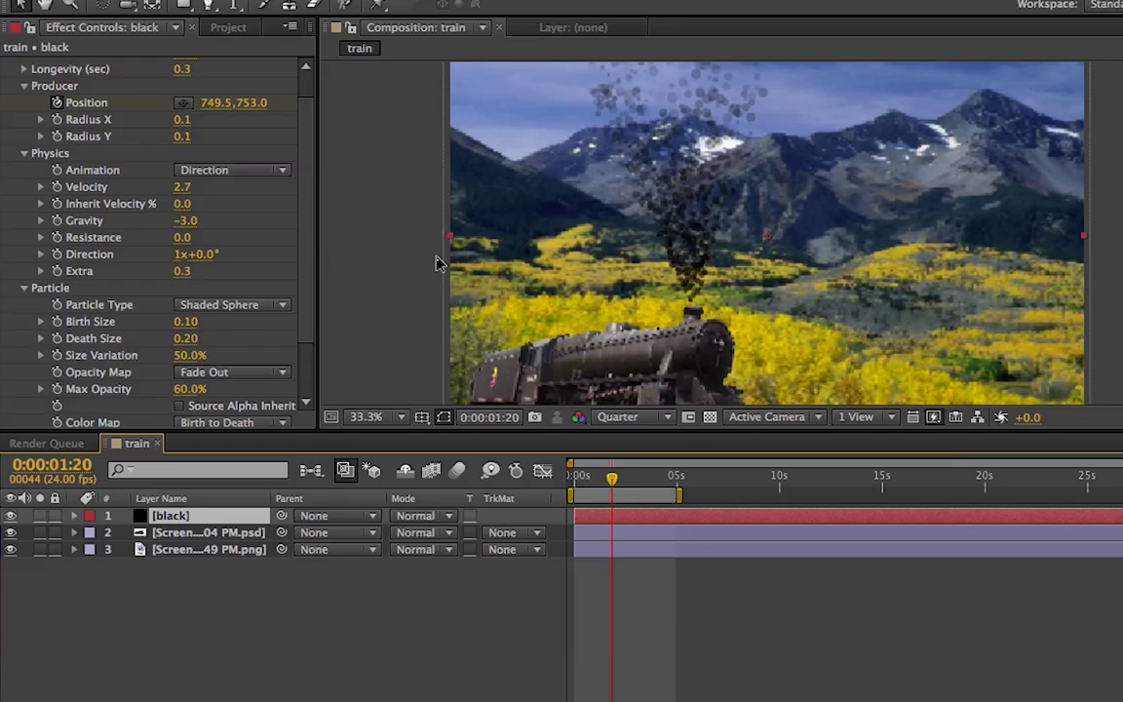
pyautogui.scroll(1, 272, 156)
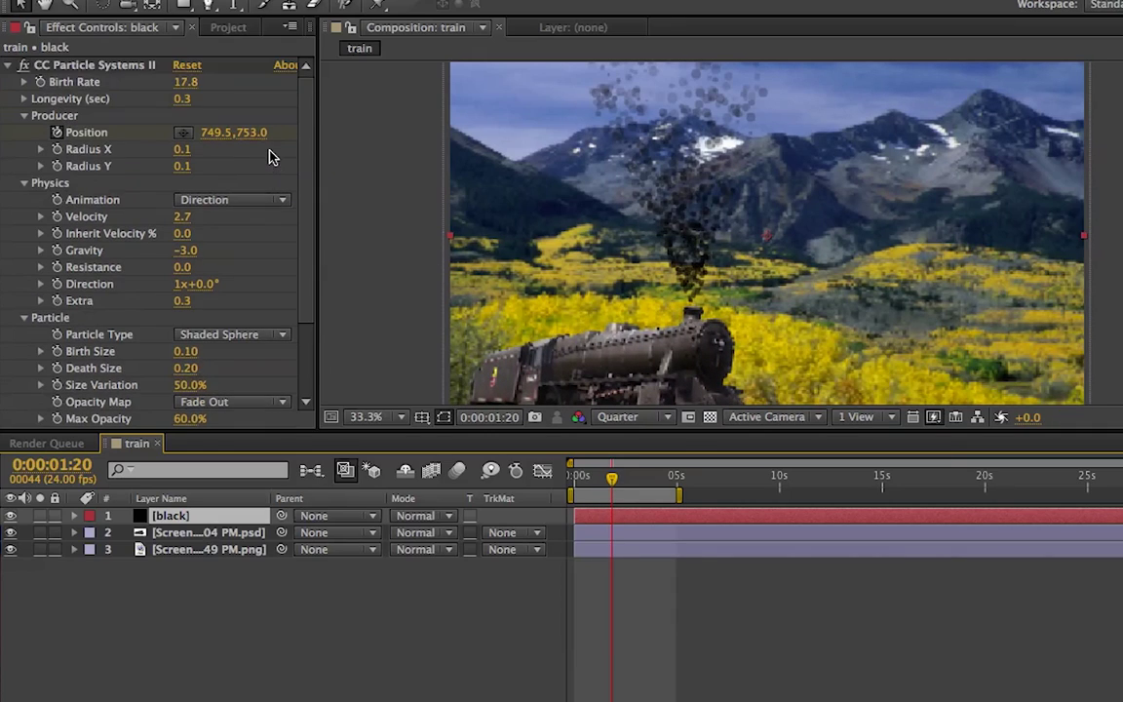
pyautogui.click(178, 200)
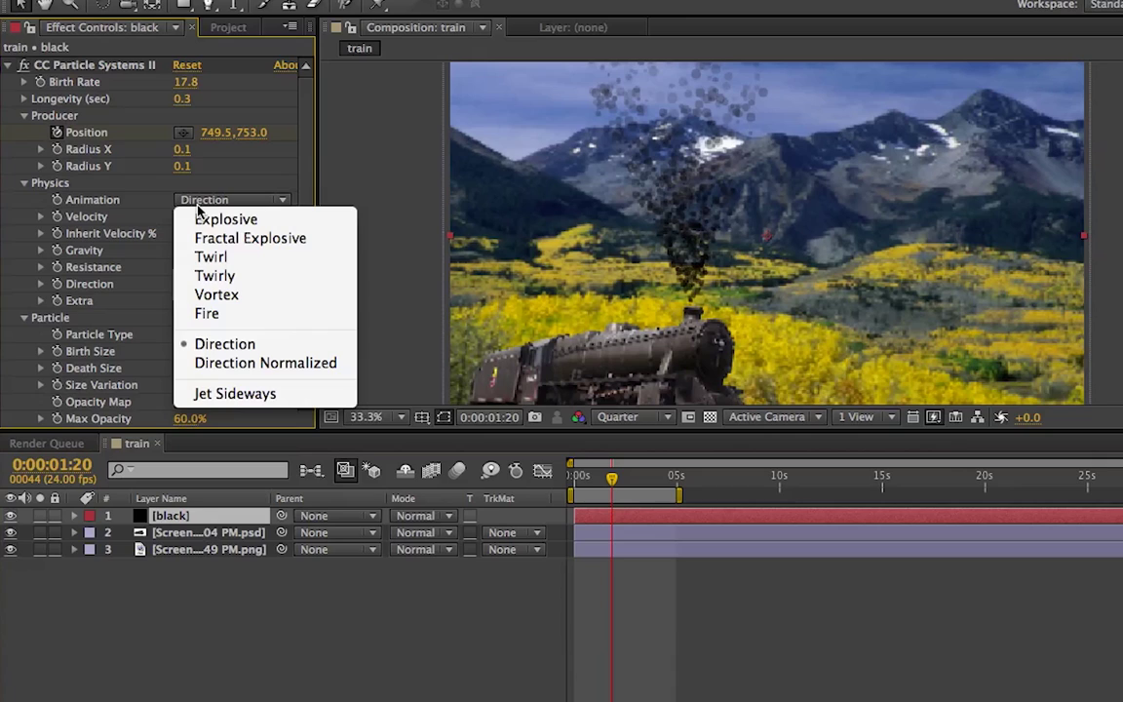
pyautogui.click(190, 195)
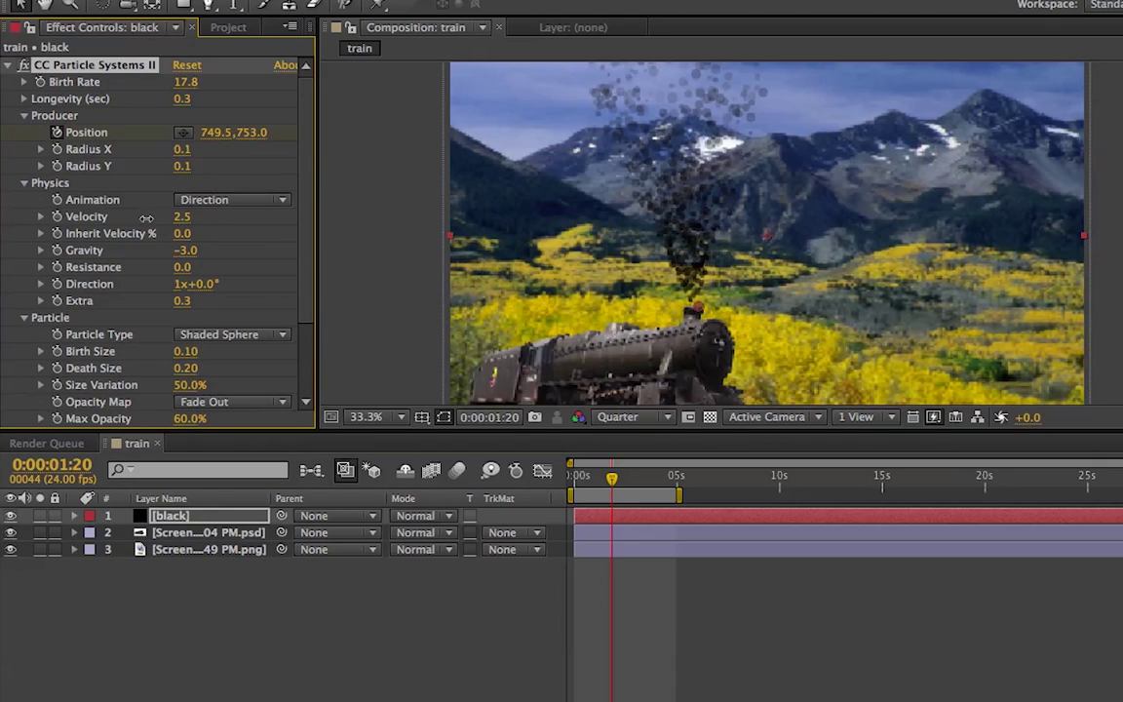
pyautogui.moveTo(183, 217); pyautogui.dragTo(142, 218)
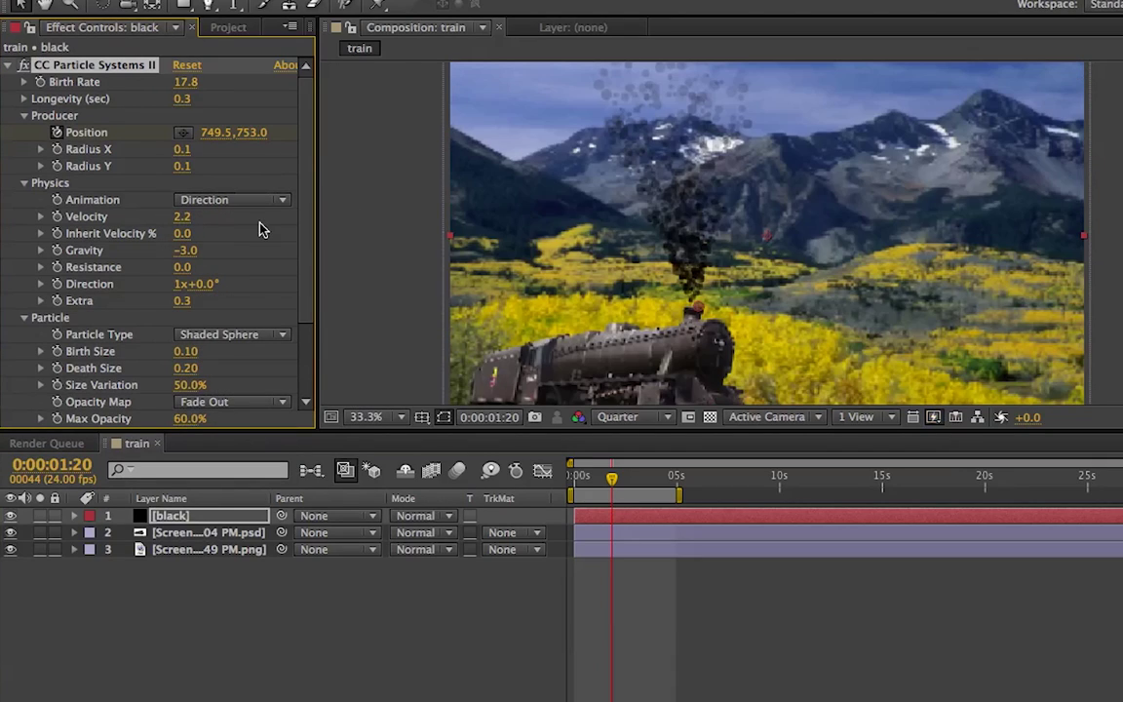
pyautogui.moveTo(185, 222); pyautogui.dragTo(95, 220)
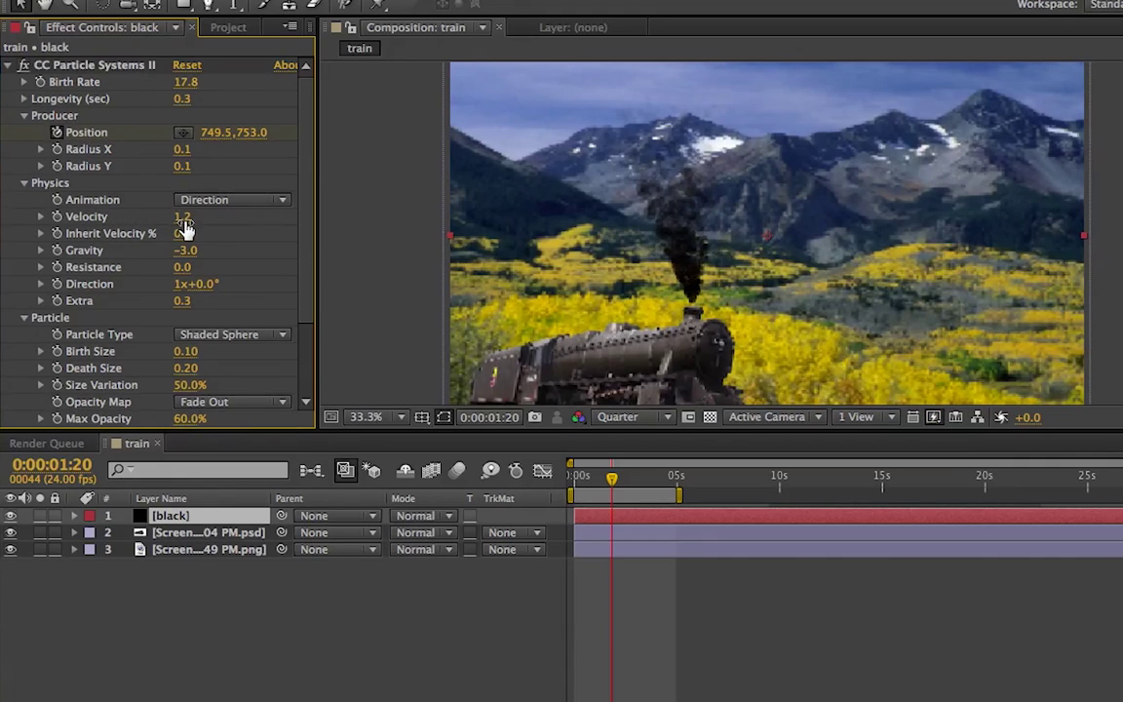
pyautogui.moveTo(178, 222)
pyautogui.mouseDown()
pyautogui.moveTo(156, 223)
pyautogui.moveTo(165, 229)
pyautogui.mouseUp()
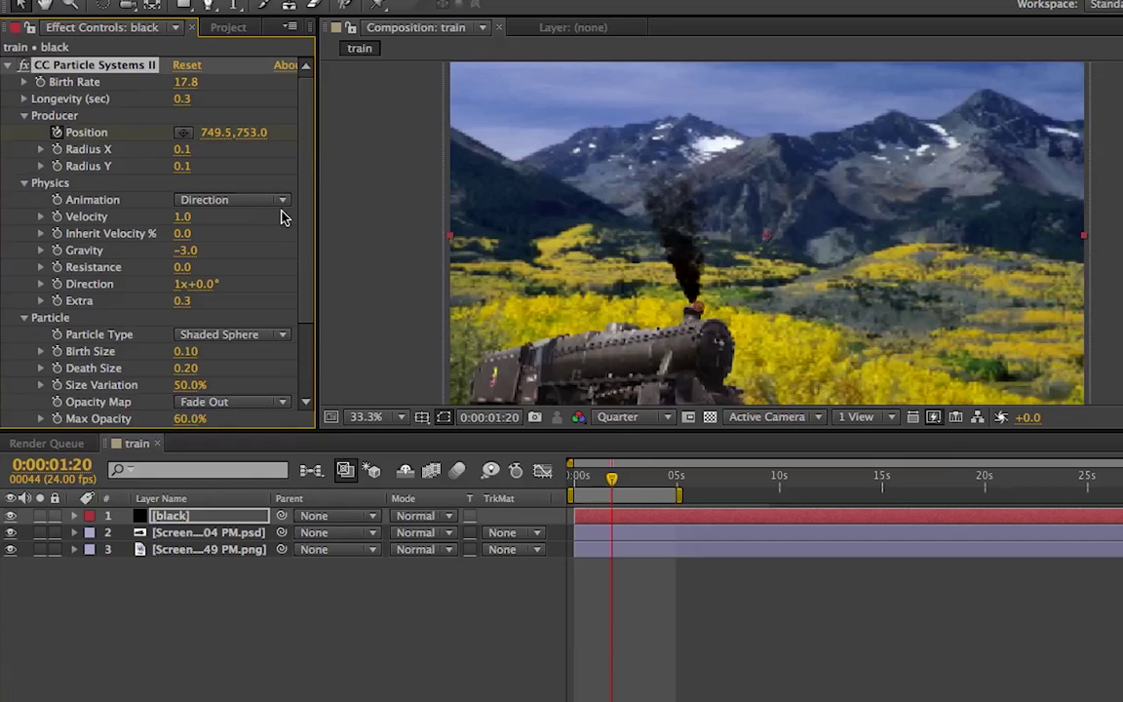
pyautogui.click(590, 476)
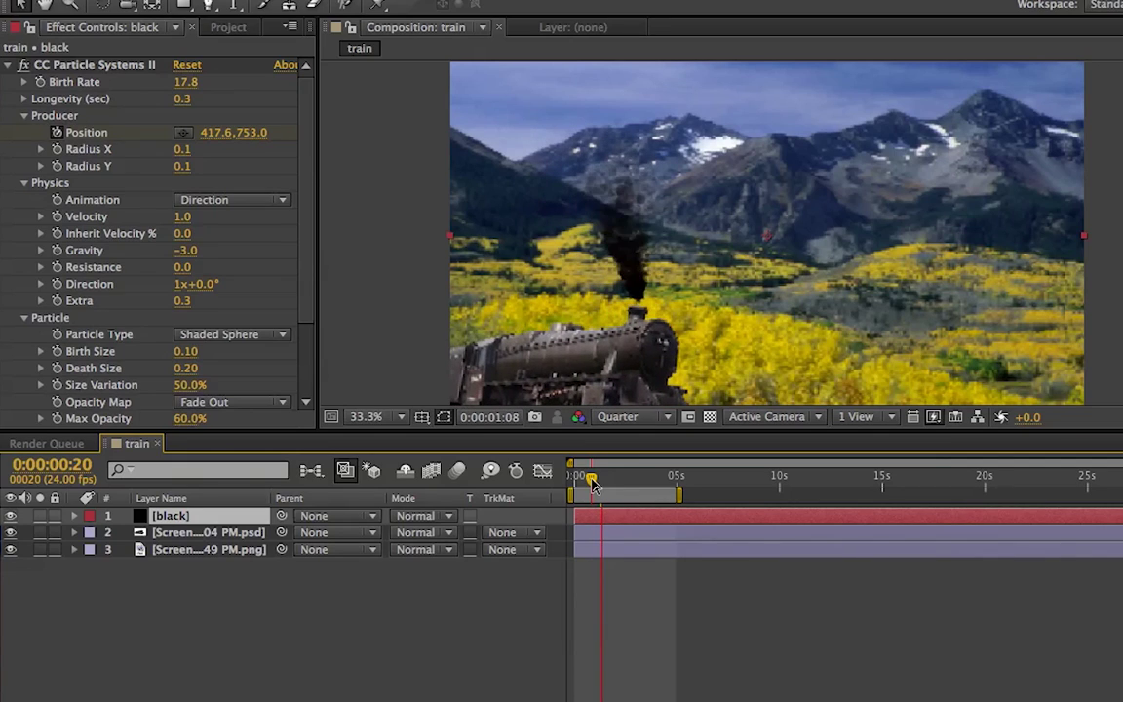
# - Change the particle Gravity from -2.0 to -1.0 and return to frame 20
pyautogui.press('space')
pyautogui.moveTo(192, 252)
pyautogui.mouseDown()
pyautogui.moveTo(211, 228)
pyautogui.moveTo(195, 254)
pyautogui.mouseUp()
pyautogui.click(192, 253)
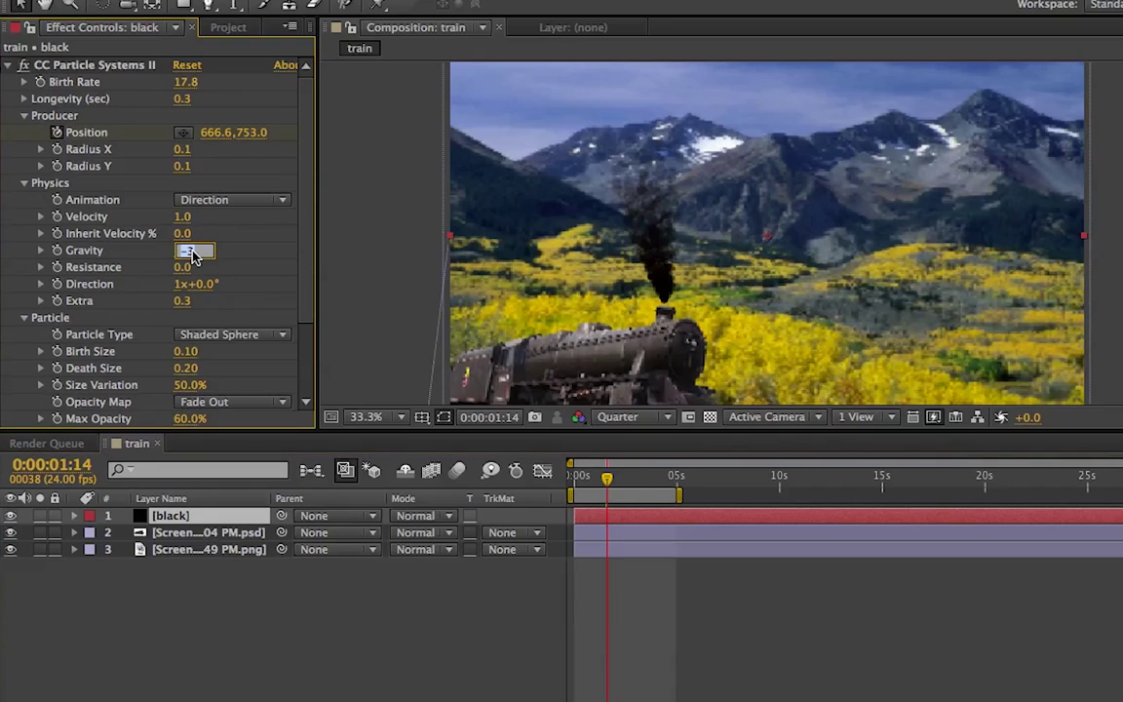
pyautogui.press('Return')
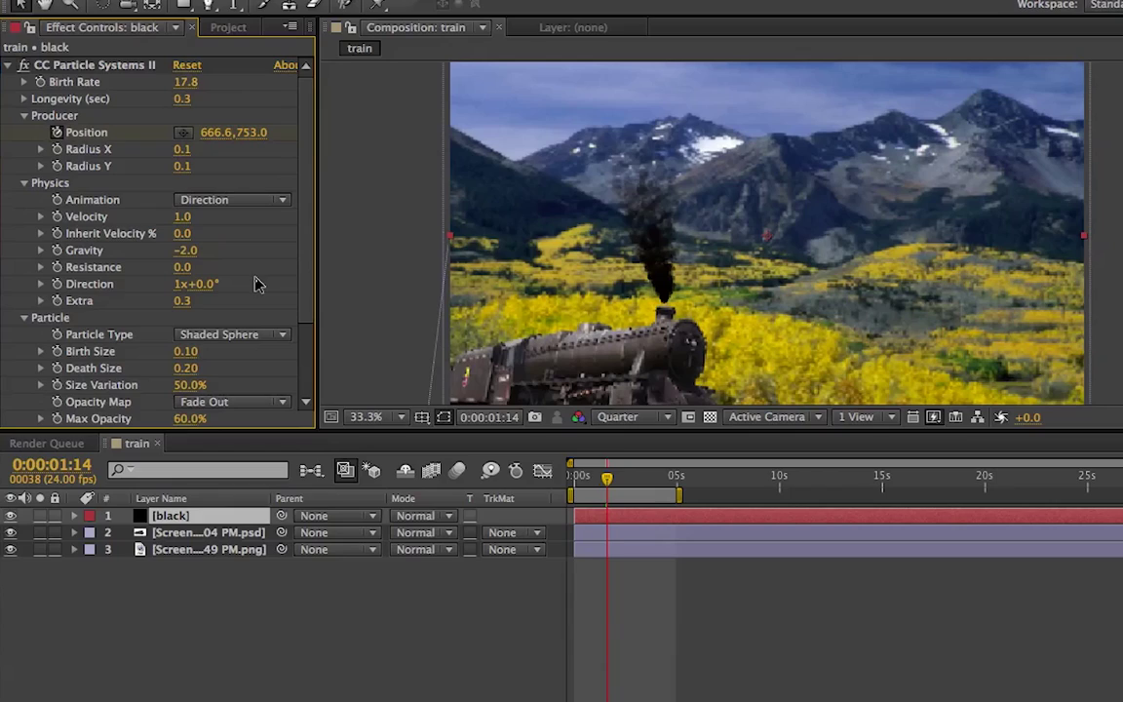
pyautogui.click(188, 252)
pyautogui.write('-1')
pyautogui.press('Return')
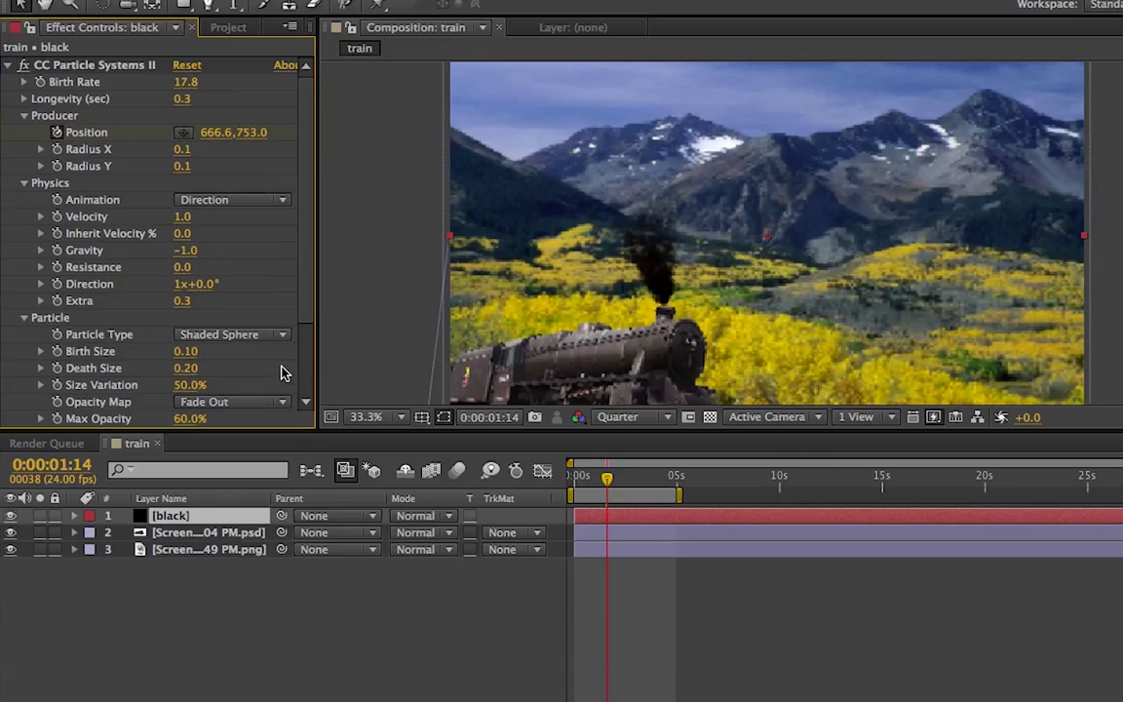
pyautogui.click(592, 478)
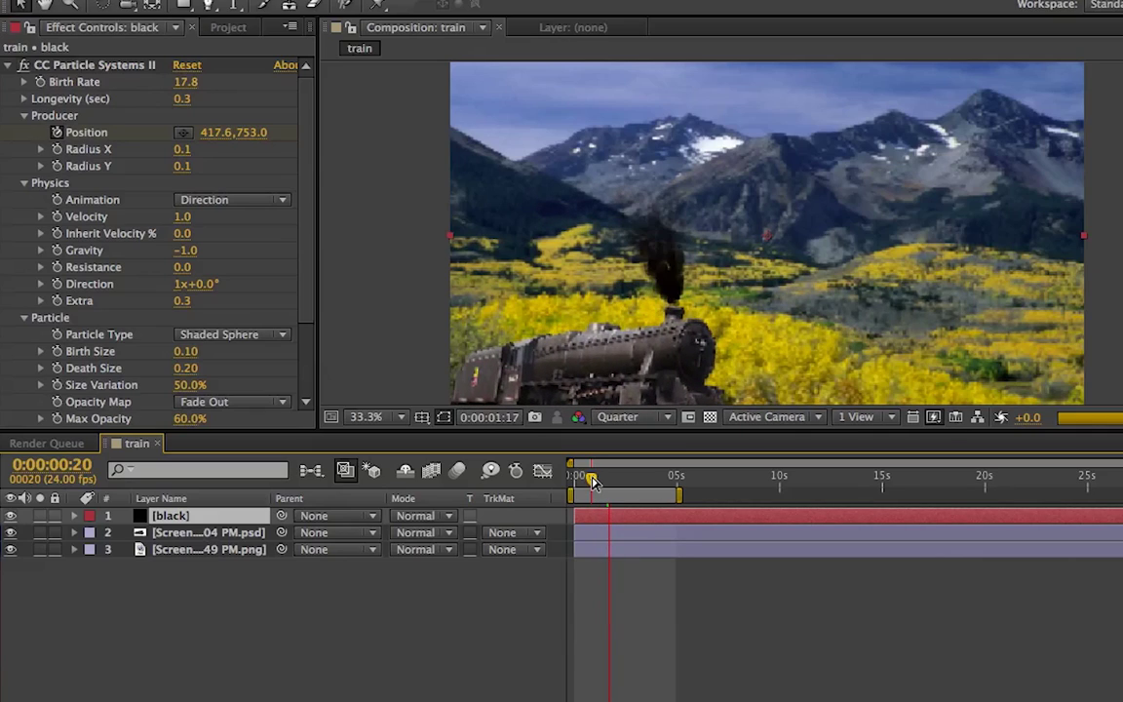
# - Drop particle Max Opacity from 40% to 20% and replay the fainter smoke
pyautogui.press('space')
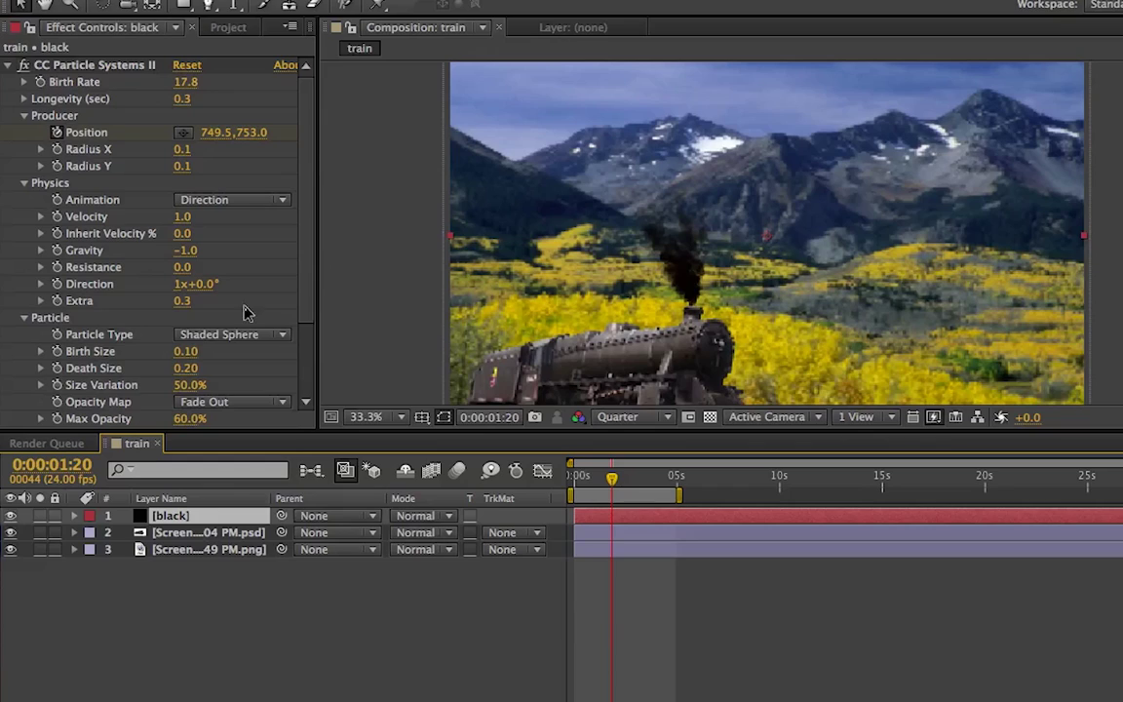
pyautogui.scroll(-4, 243, 317)
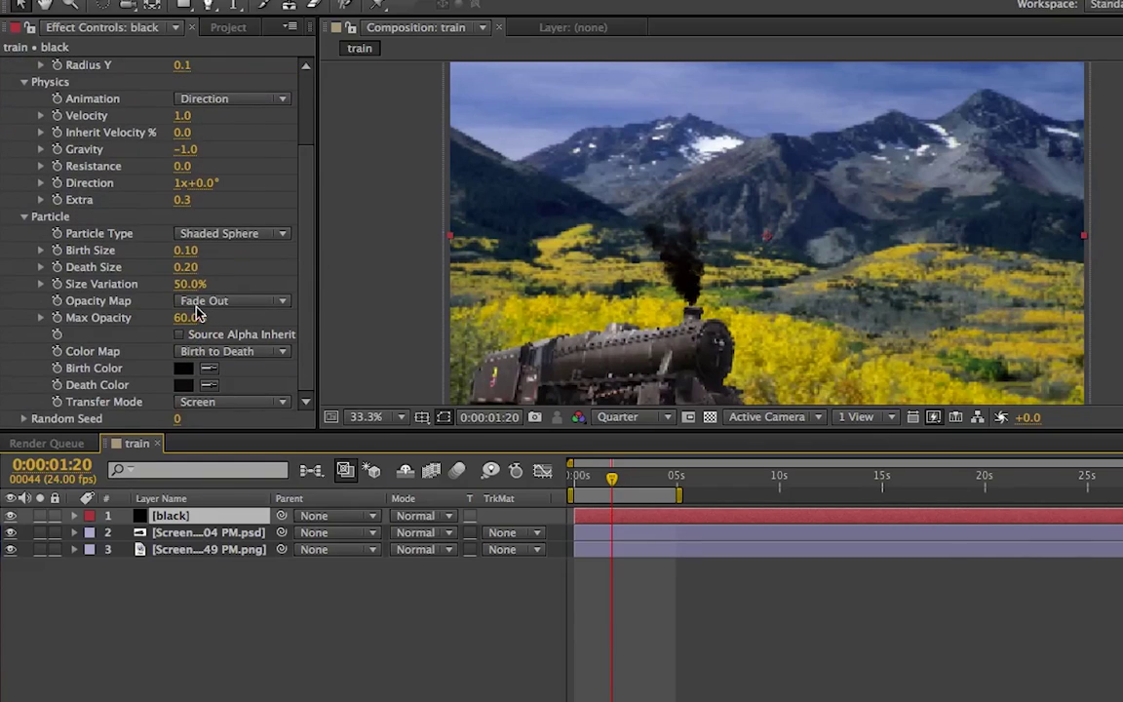
pyautogui.click(186, 316)
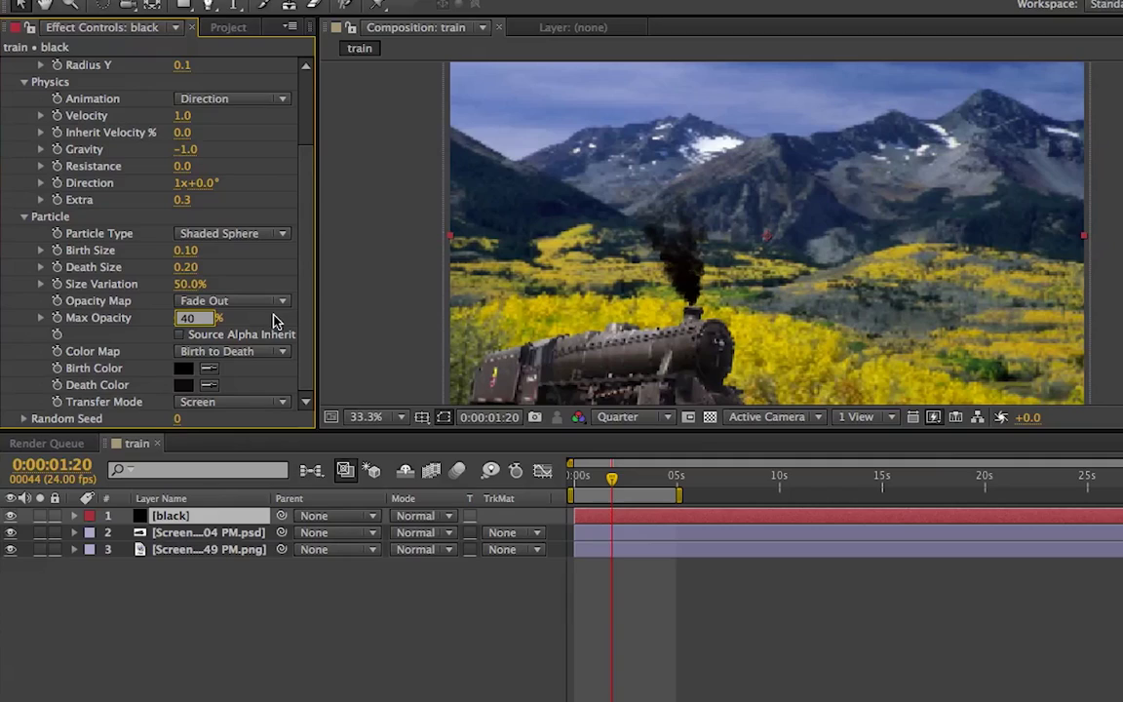
pyautogui.press('Return')
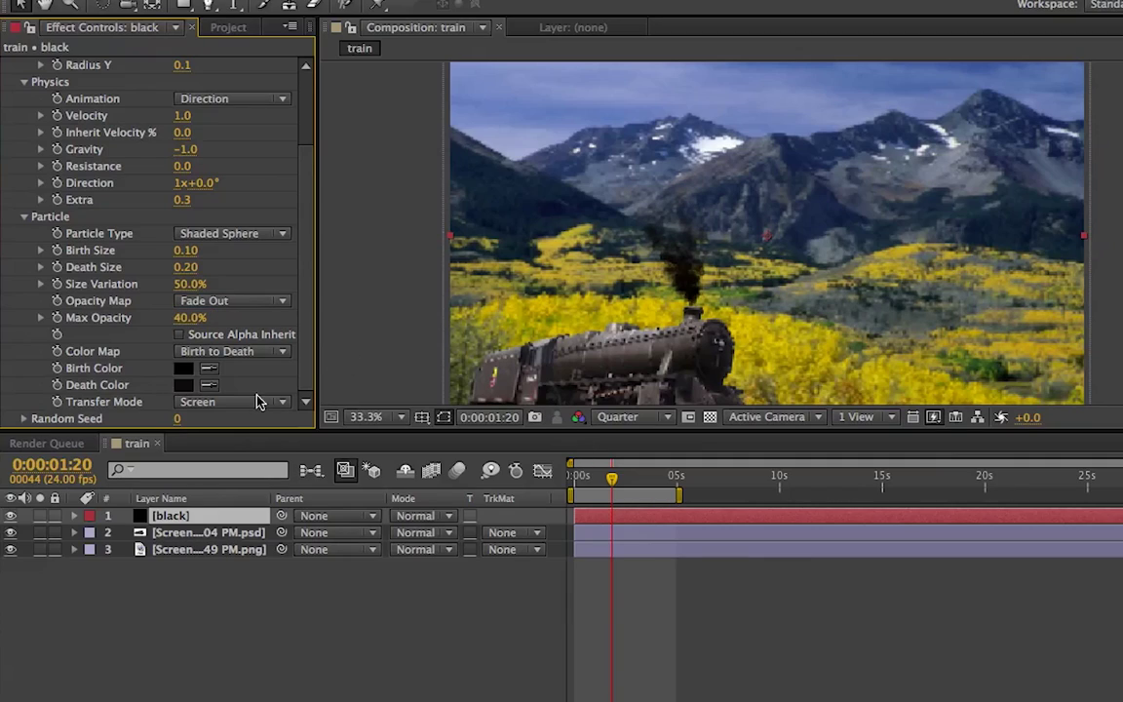
pyautogui.click(191, 325)
pyautogui.write('4200')
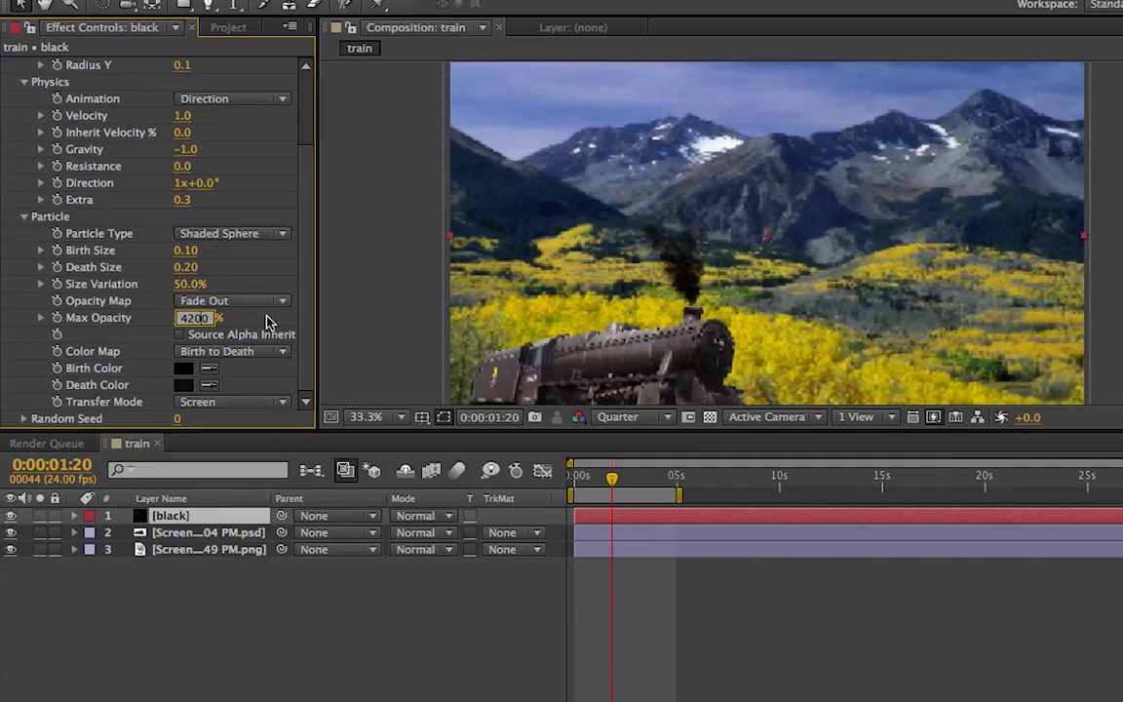
pyautogui.press('BackSpace')
pyautogui.press('BackSpace')
pyautogui.press('Return')
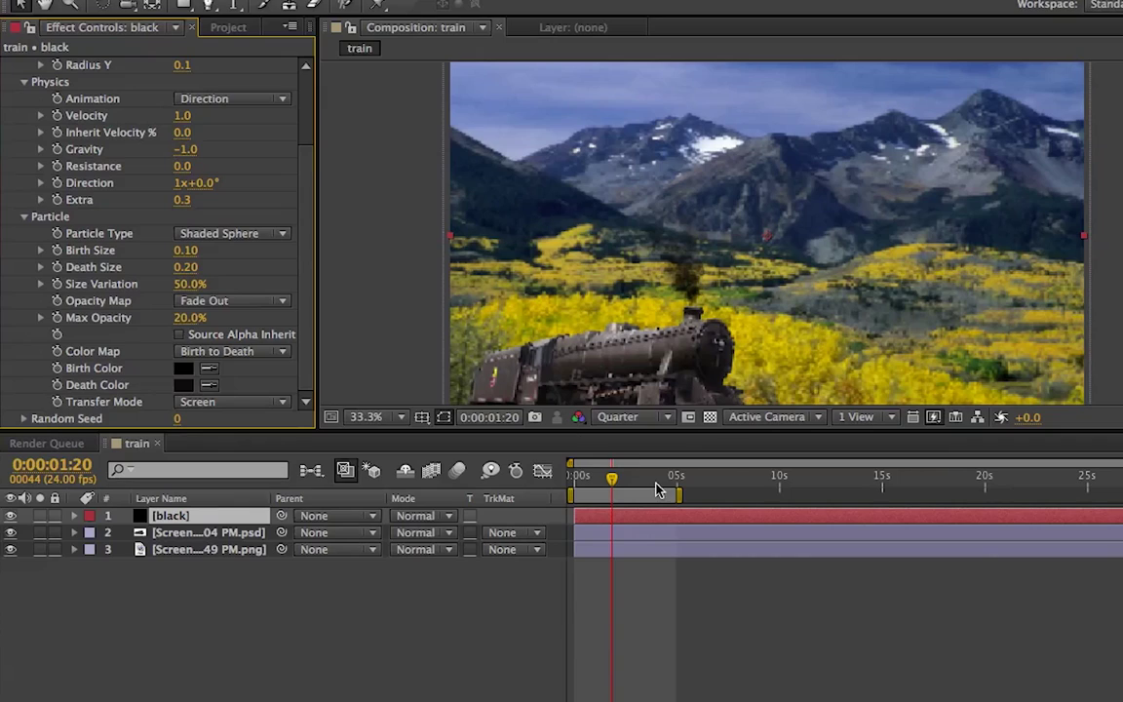
pyautogui.click(592, 479)
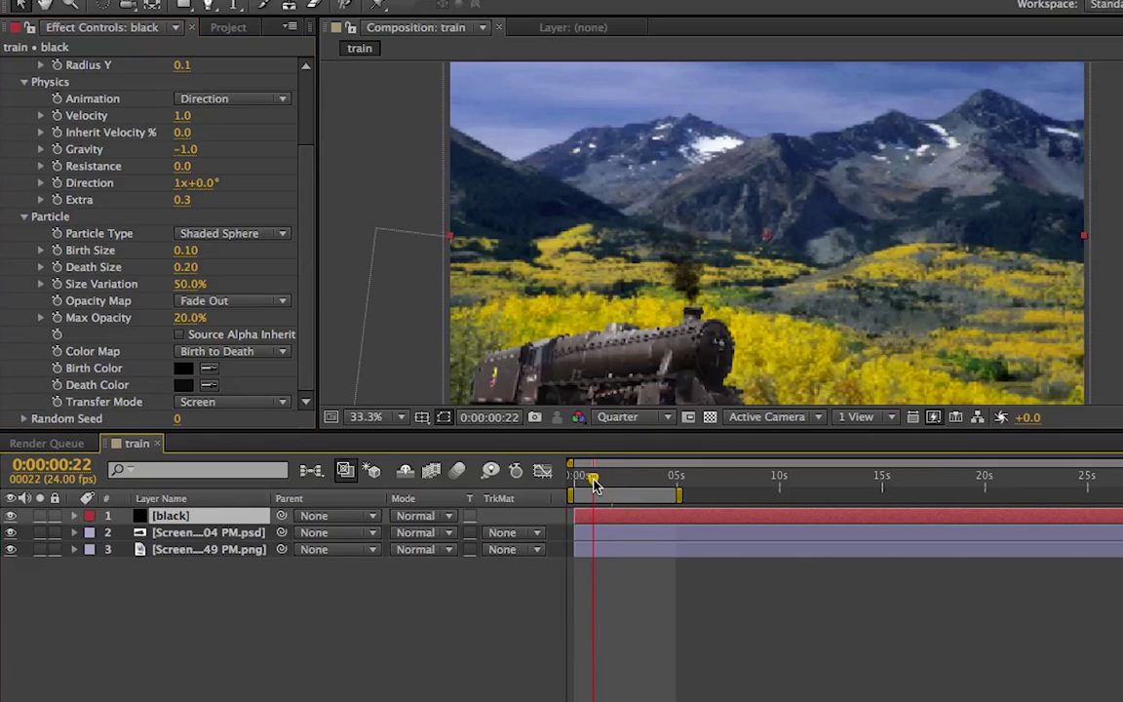
pyautogui.press('space')
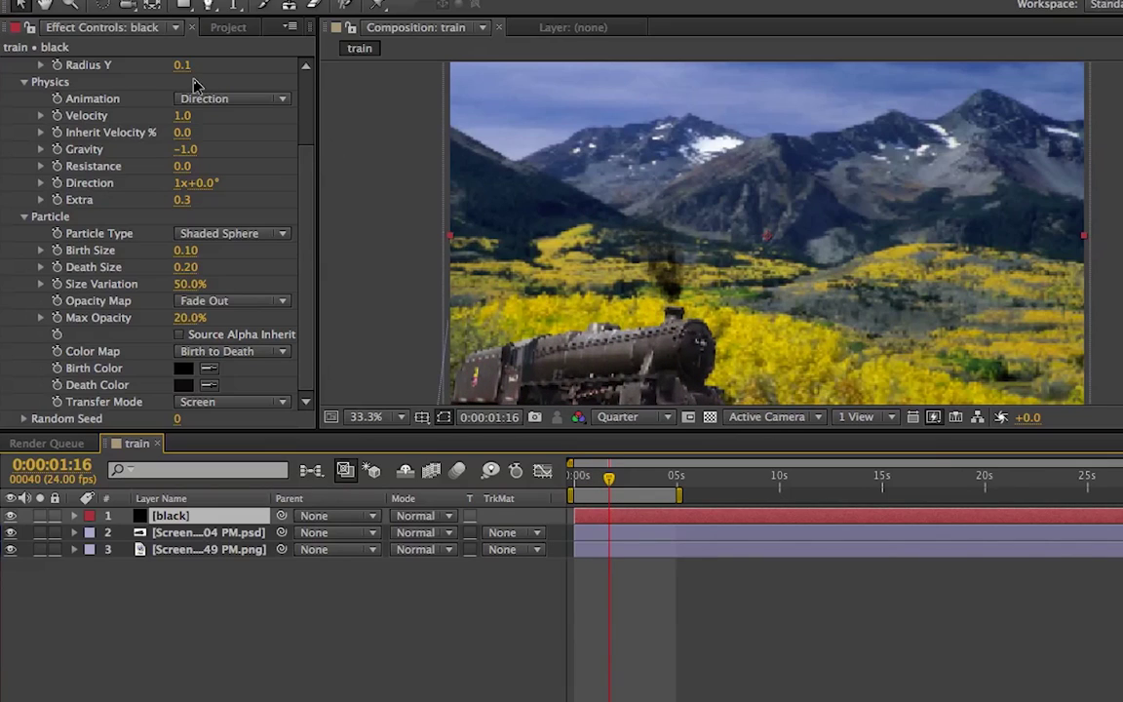
# - Test a longer Longevity, keep it at 0.3, and preview with Birth Rate 21.5
pyautogui.scroll(5, 193, 86)
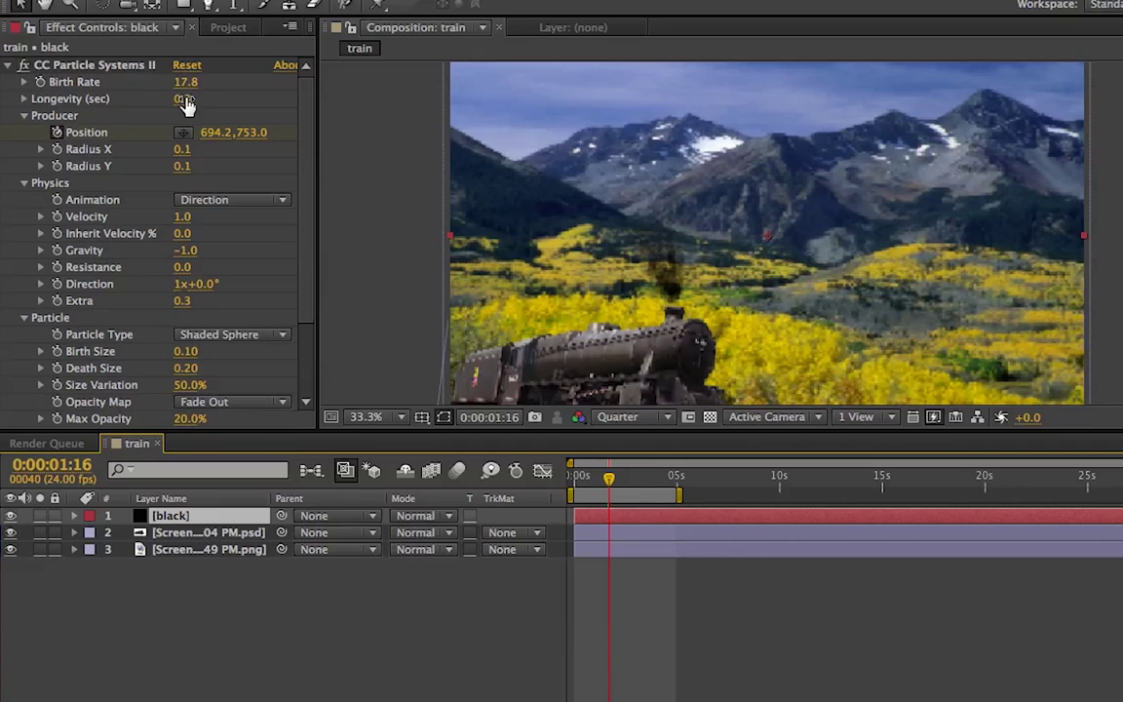
pyautogui.moveTo(184, 99); pyautogui.dragTo(224, 103)
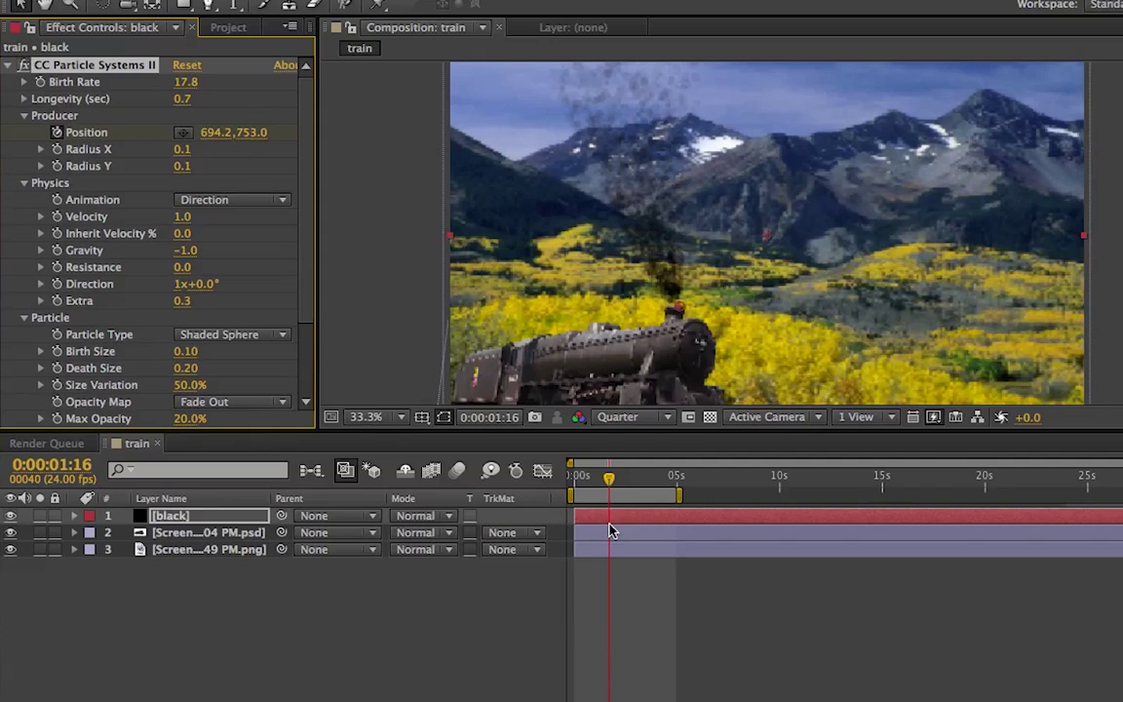
pyautogui.click(588, 478)
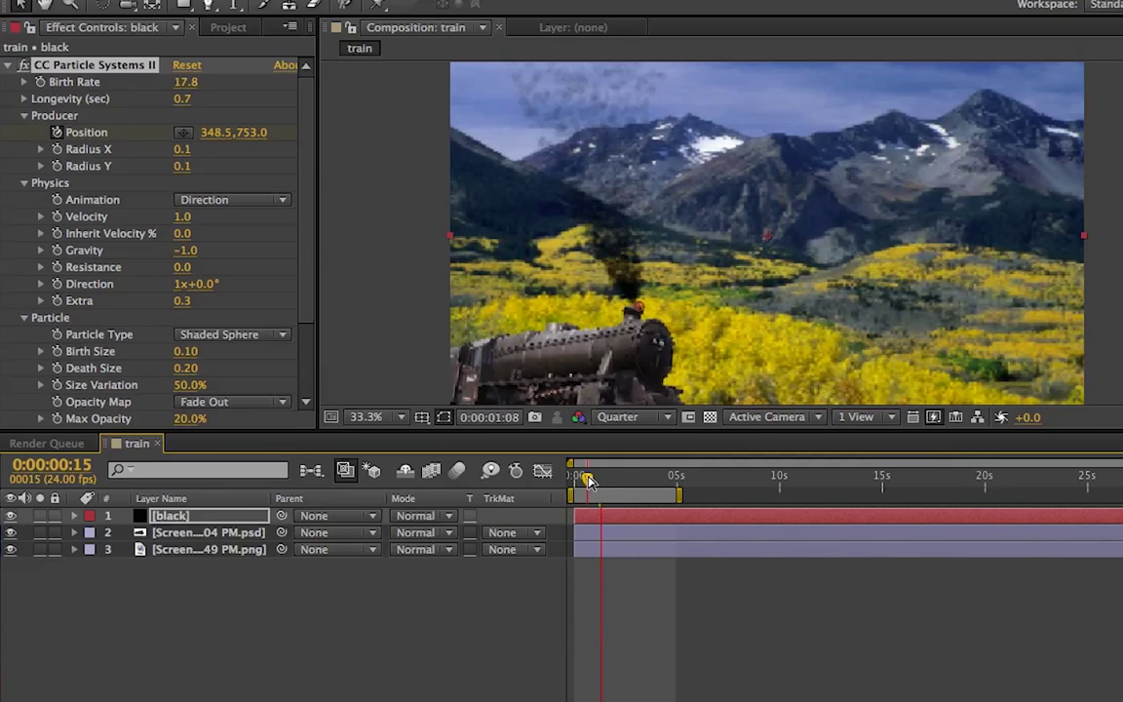
pyautogui.press('space')
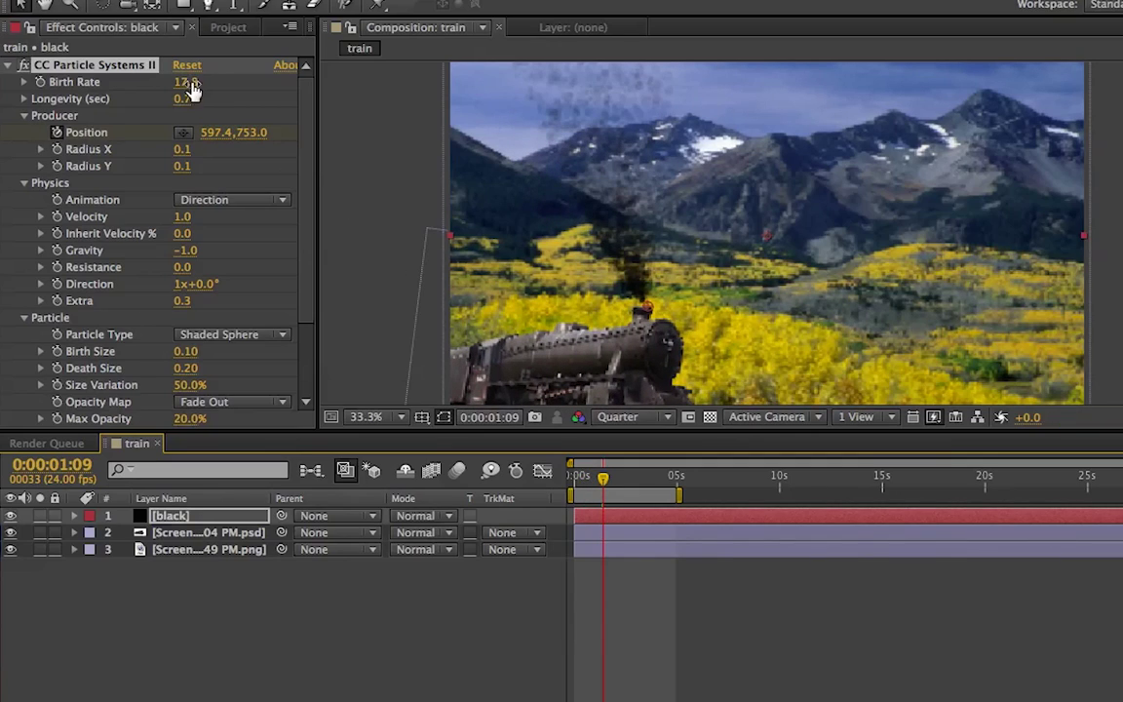
pyautogui.moveTo(185, 90); pyautogui.dragTo(147, 102)
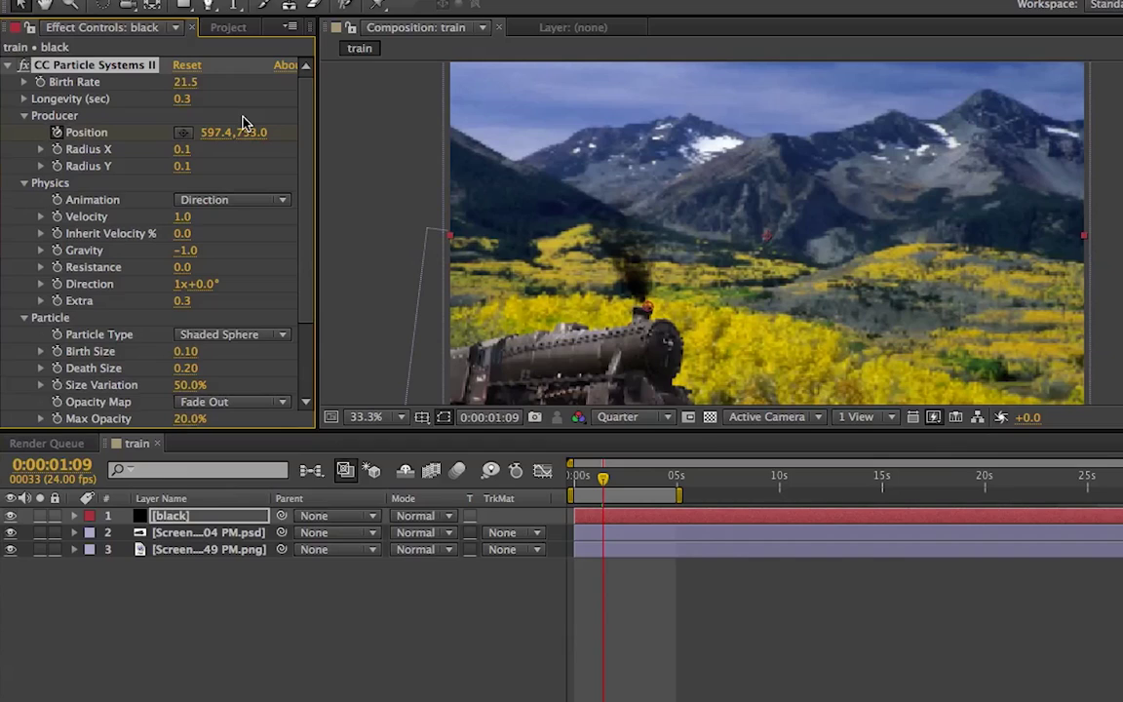
pyautogui.press('space')
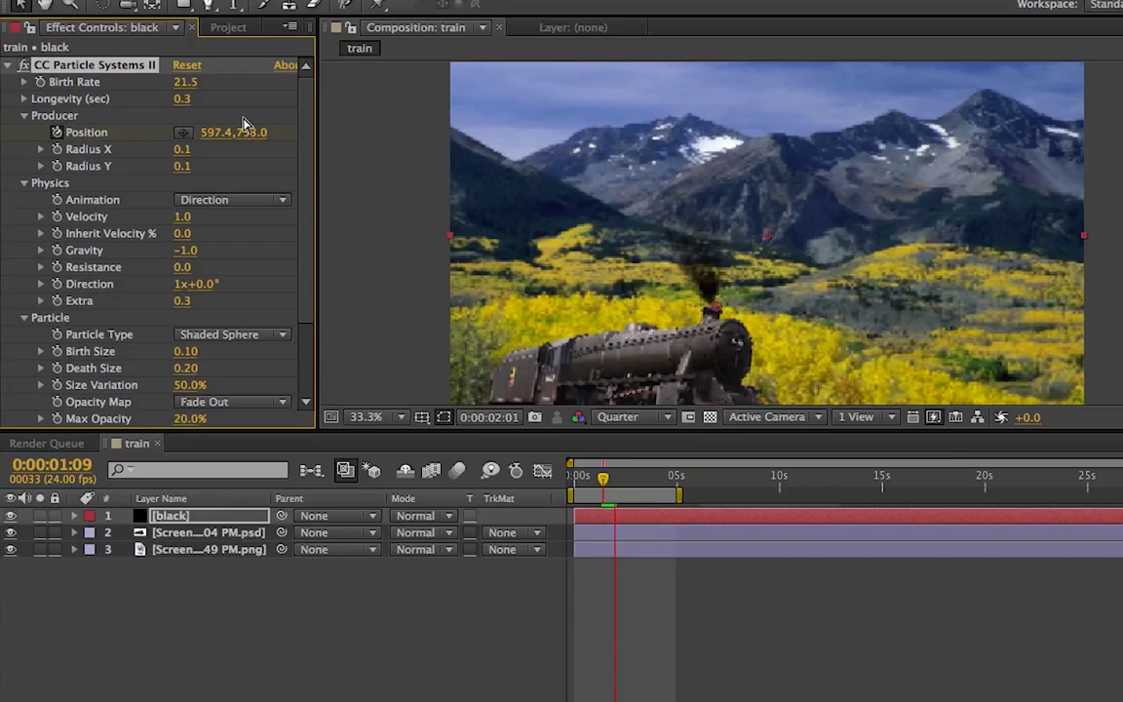
pyautogui.scroll(-5, 256, 231)
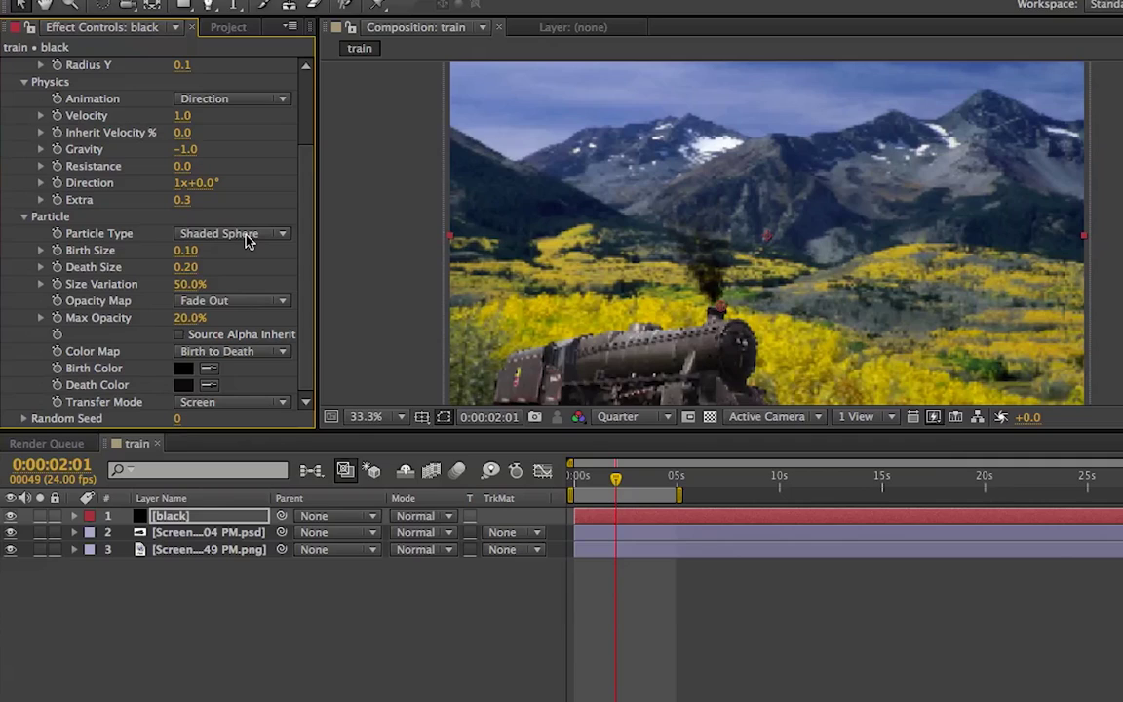
pyautogui.click(247, 239)
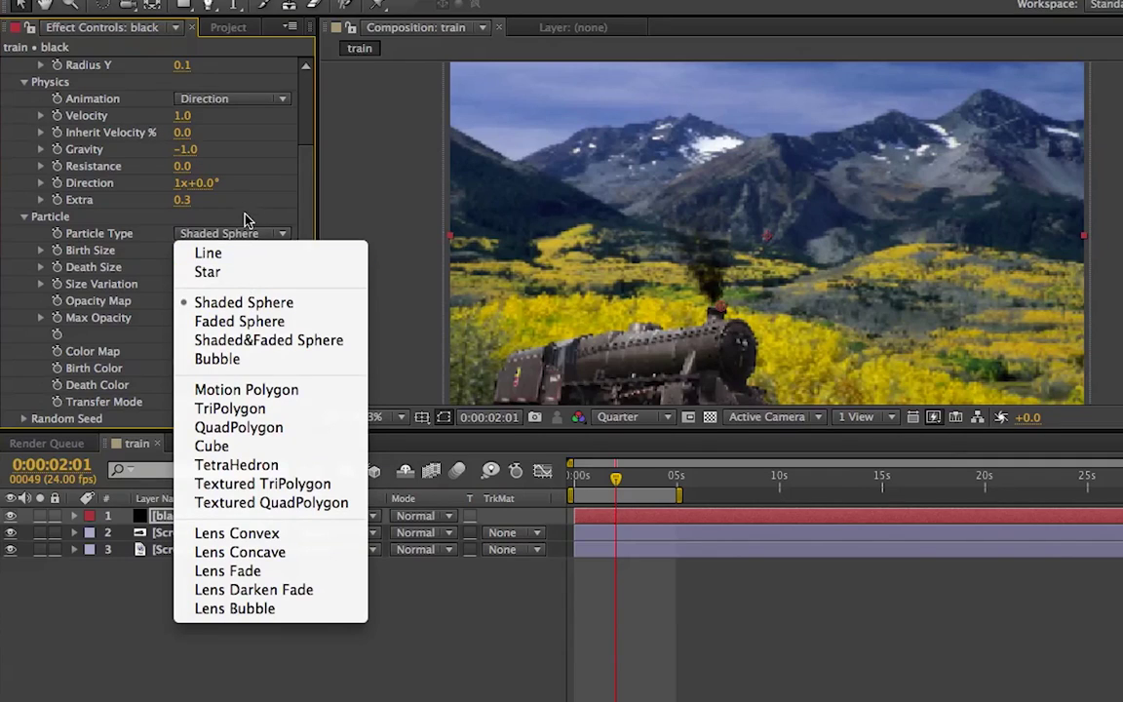
pyautogui.click(243, 272)
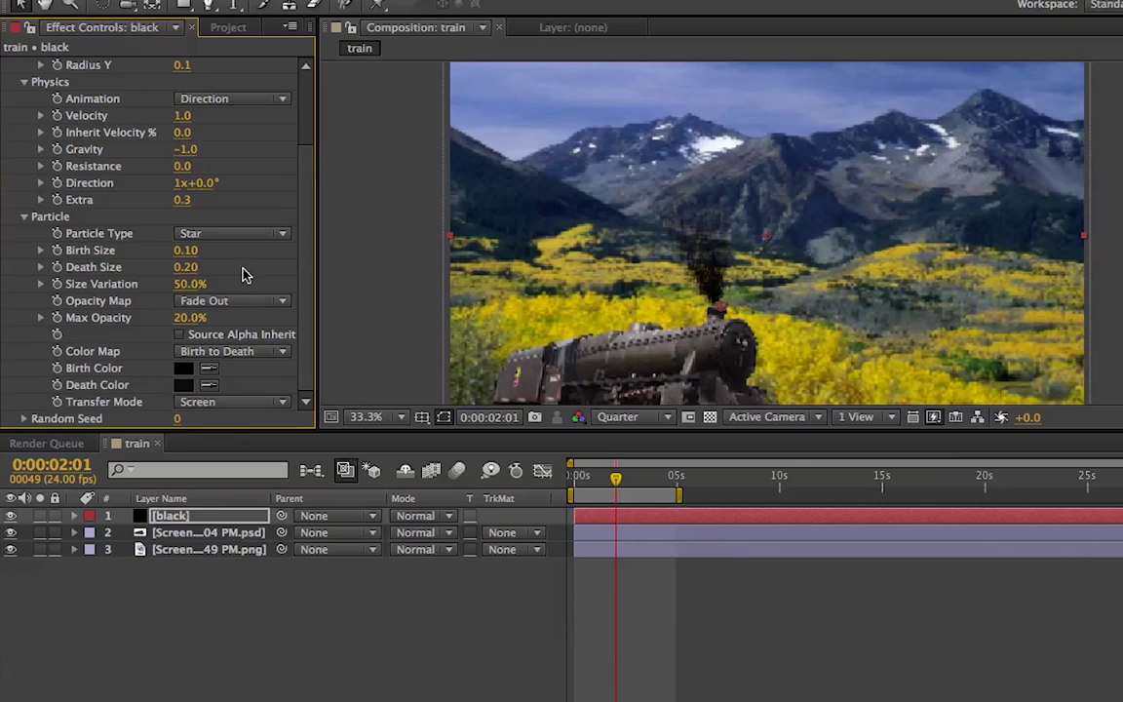
pyautogui.click(243, 238)
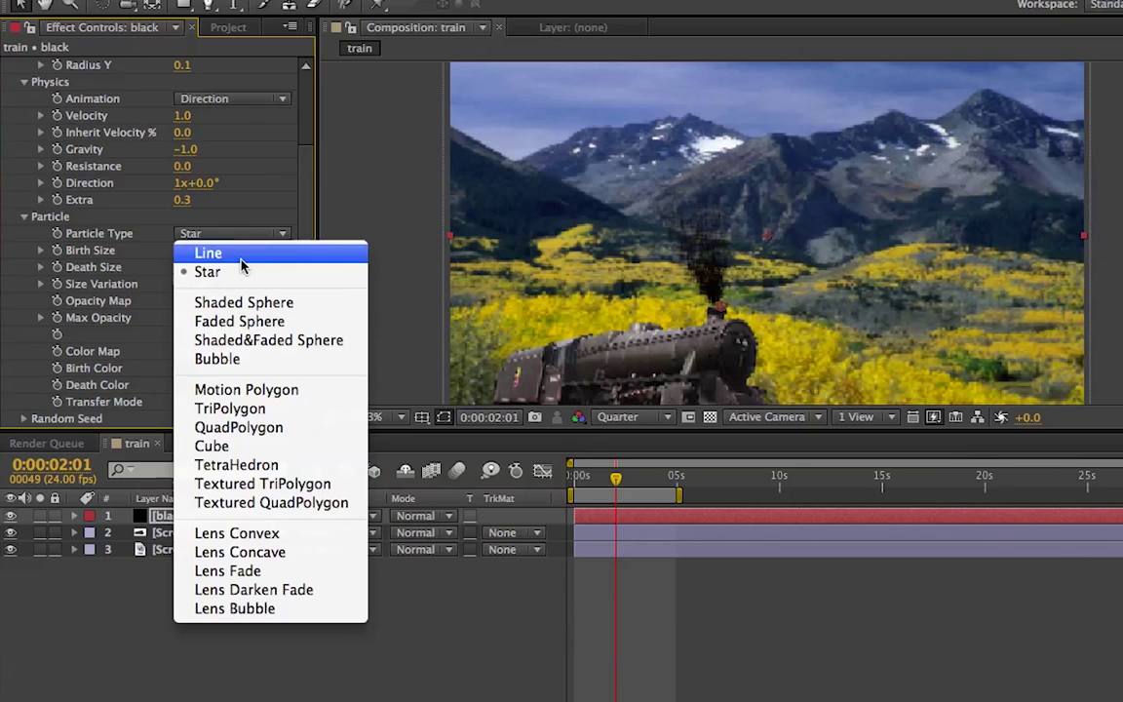
pyautogui.click(243, 255)
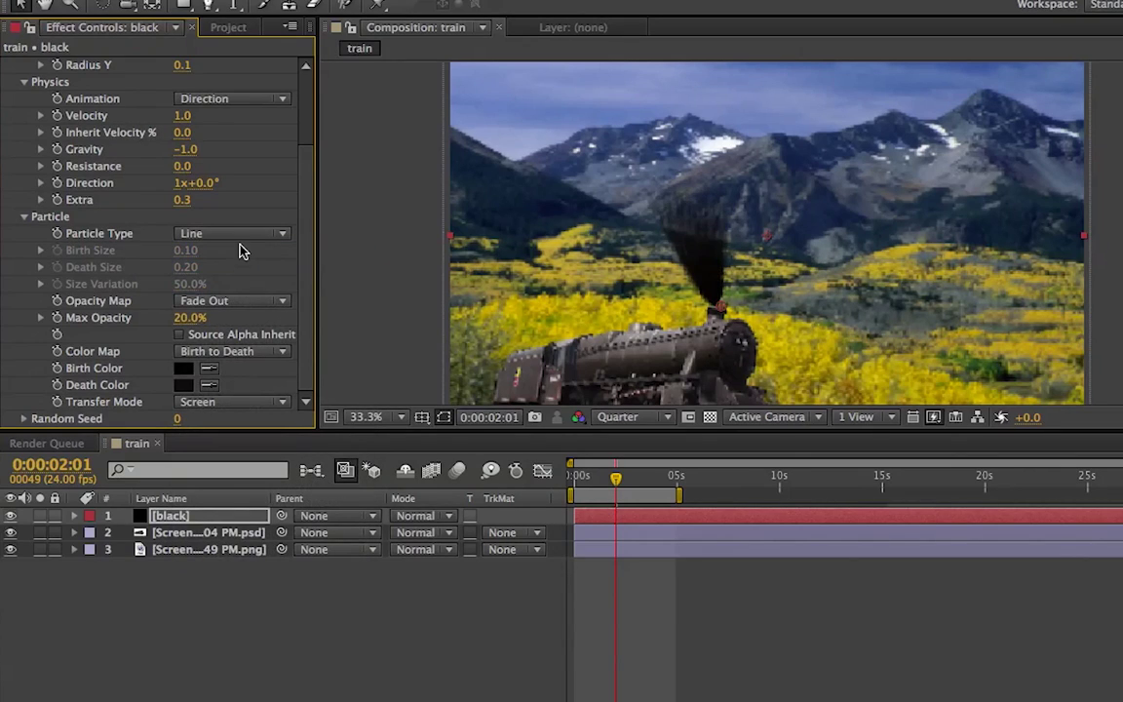
pyautogui.click(242, 238)
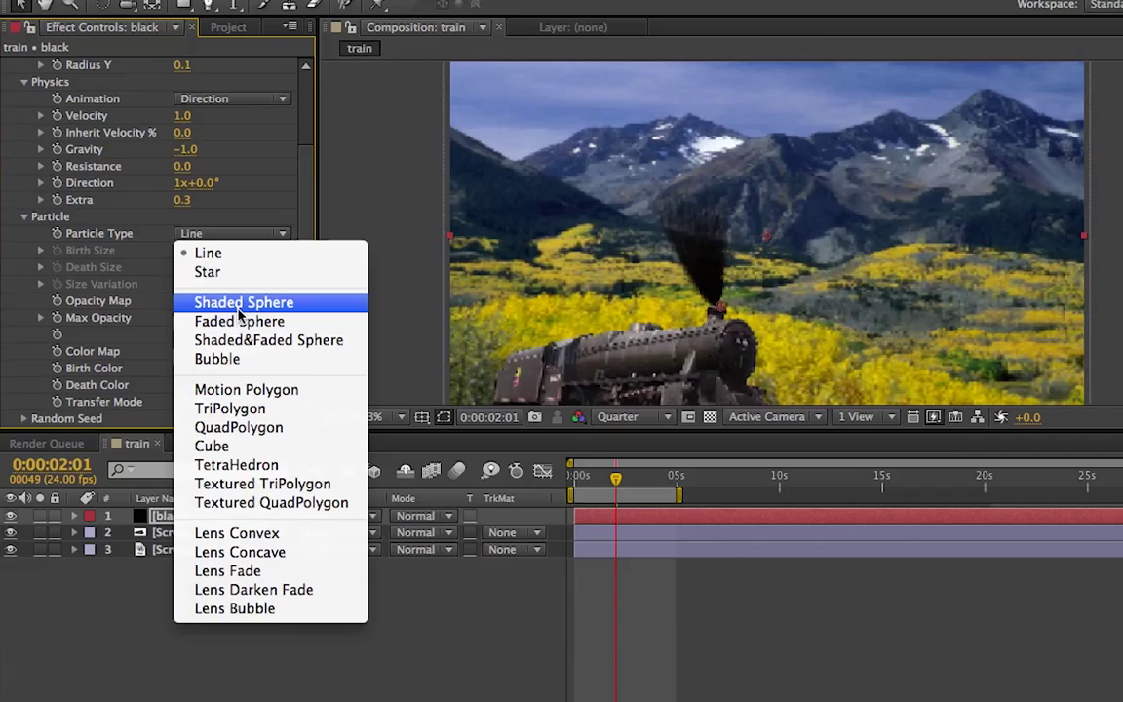
pyautogui.click(238, 302)
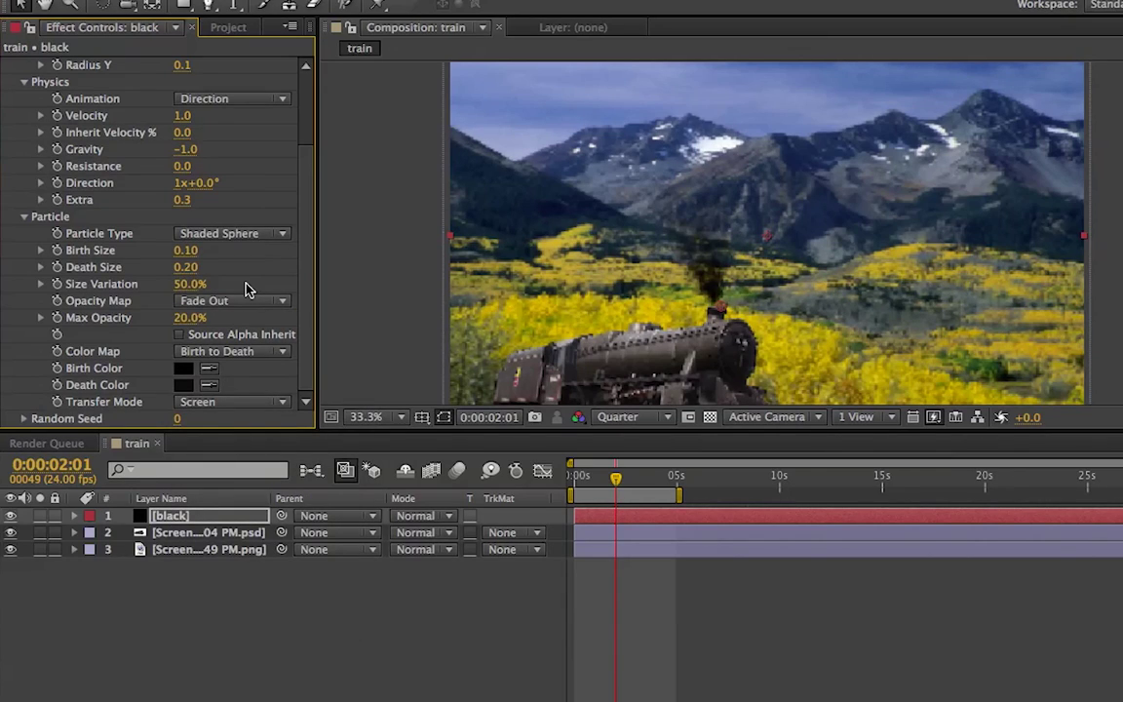
pyautogui.scroll(3, 245, 289)
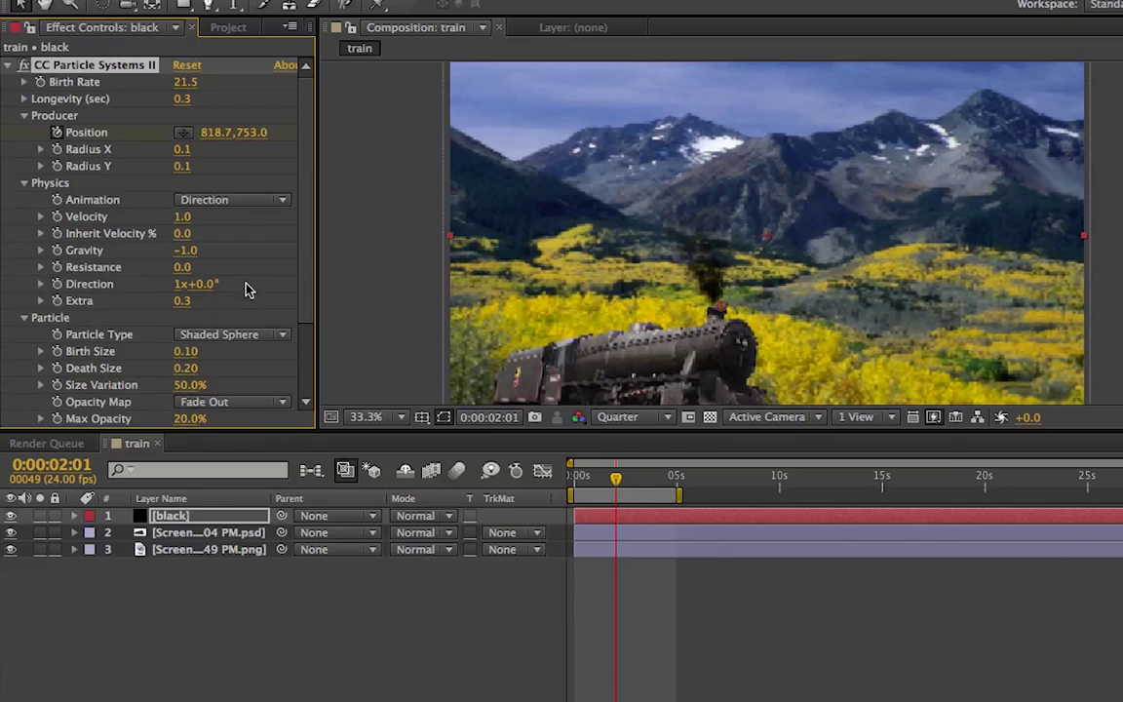